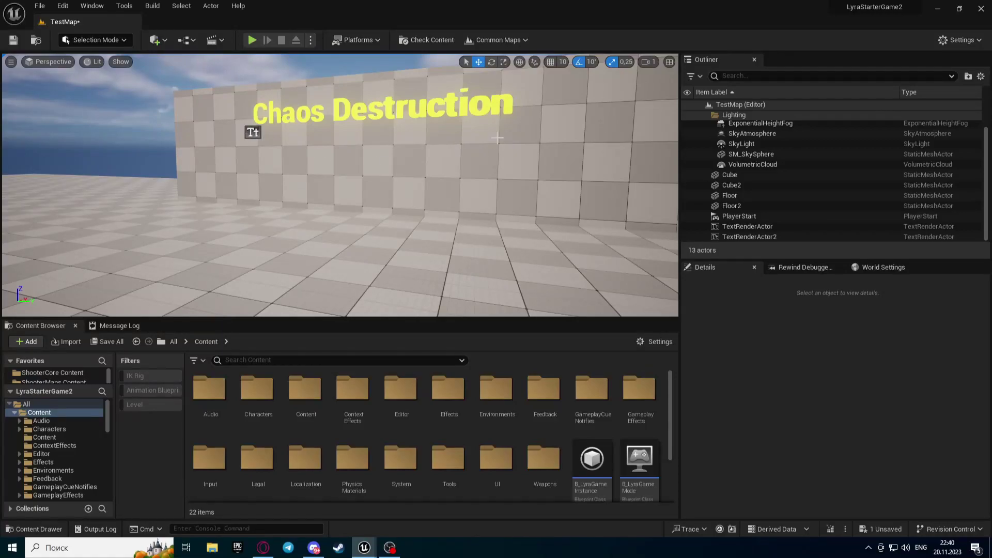
# Step: Playtest the test map, fire the pistol at the wall, then quit back to the editor
pyautogui.hotkey('alt', 'p')
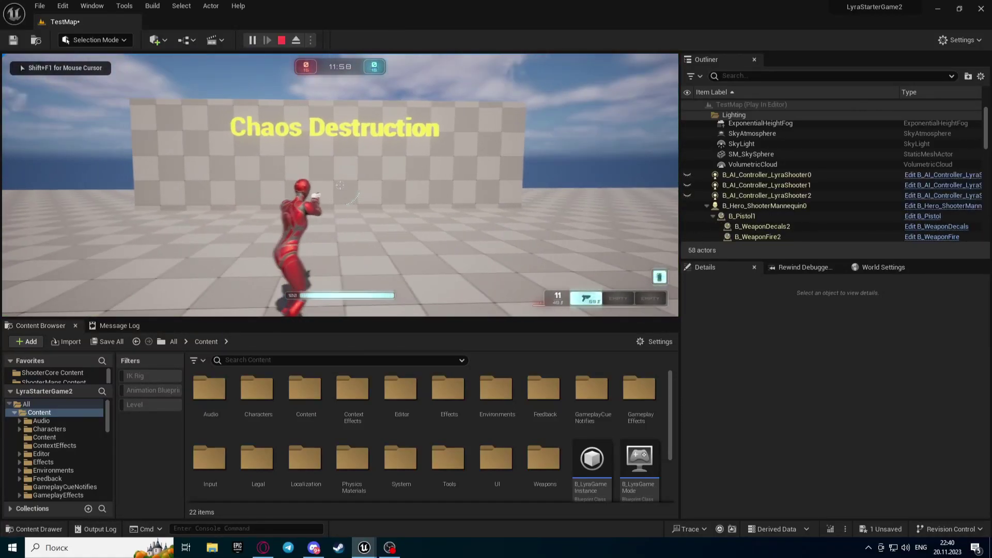
pyautogui.click(340, 185)
pyautogui.press('Escape')
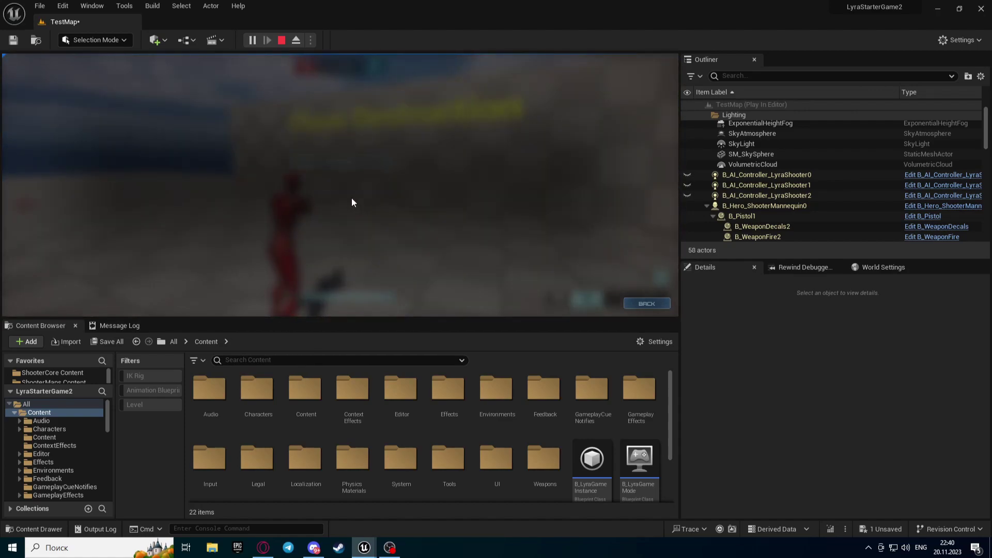
pyautogui.click(353, 208)
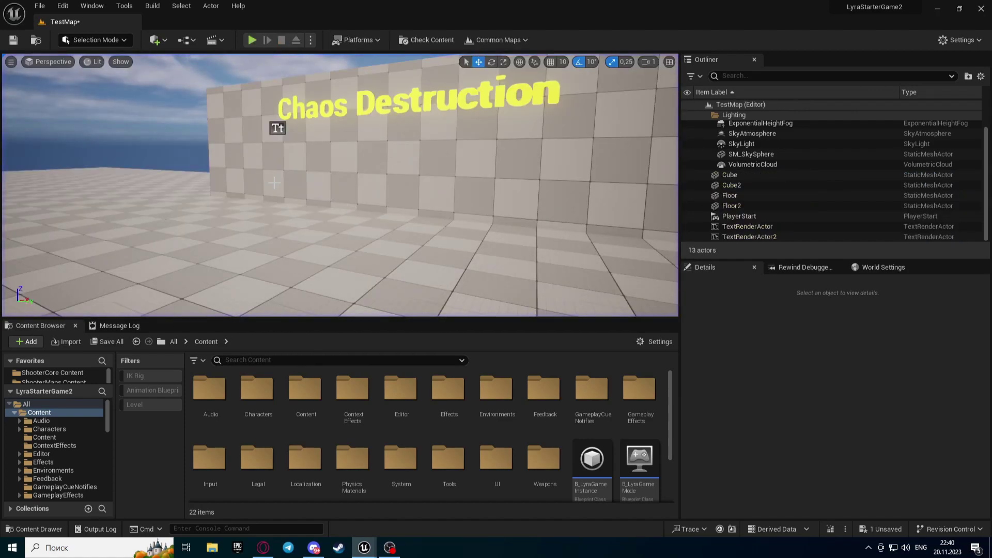
# Step: Search the plugin manager for 'iel', then close it and return to the level
pyautogui.click(62, 6)
pyautogui.click(102, 175)
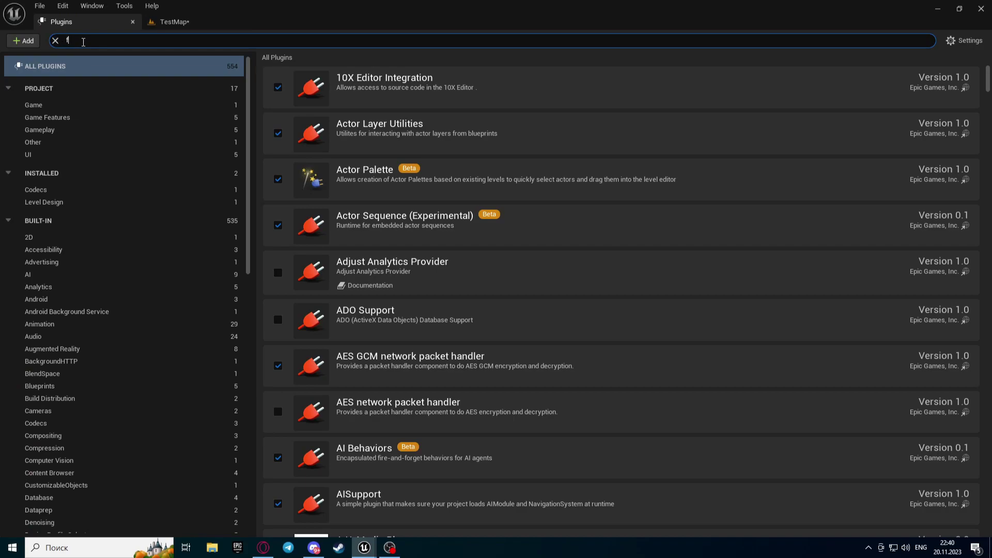
pyautogui.write('iel')
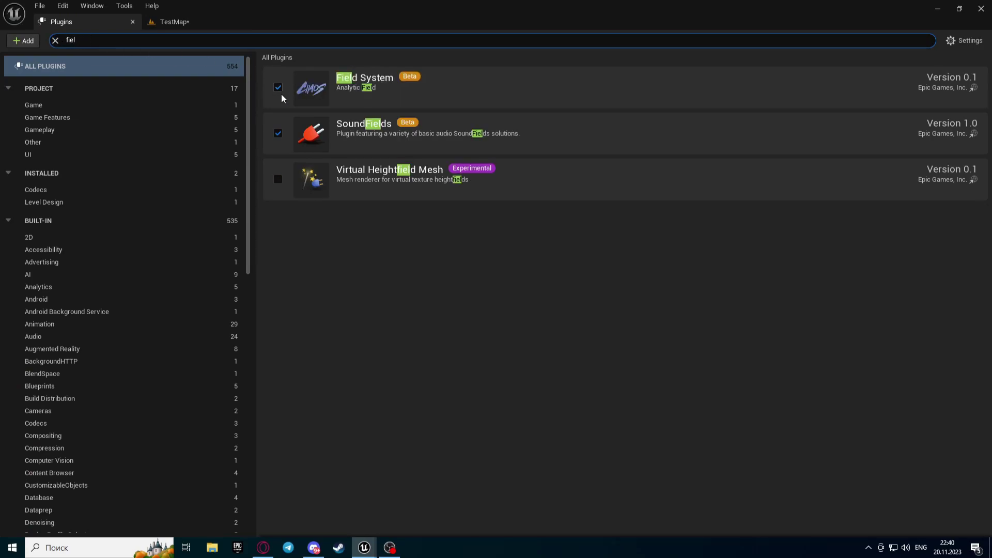
pyautogui.click(133, 23)
pyautogui.scroll(-3, 67, 453)
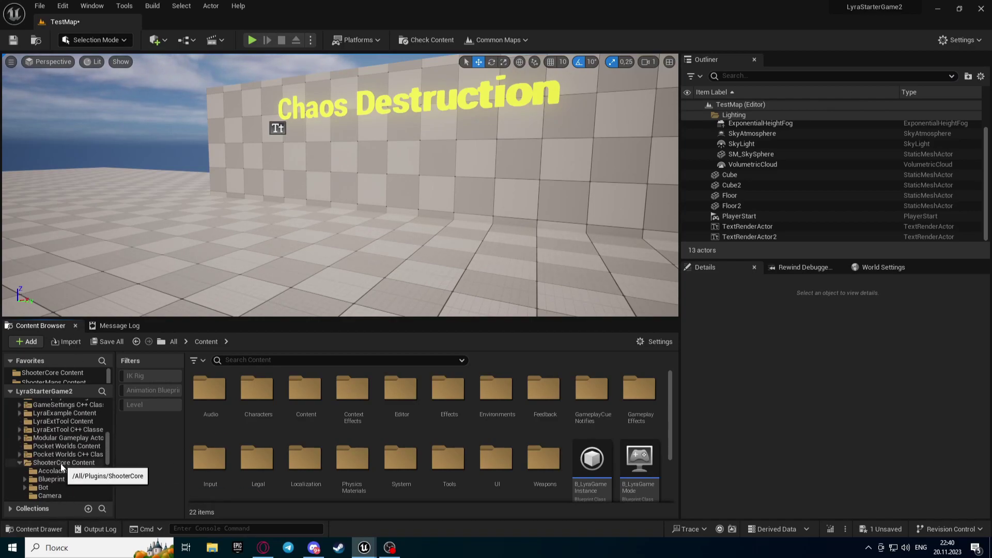
pyautogui.scroll(3, 61, 463)
# Step: Find GCN_Weapon_Pistol_Fire in ShooterCore Content, show it in its folder, and open it
pyautogui.click(61, 463)
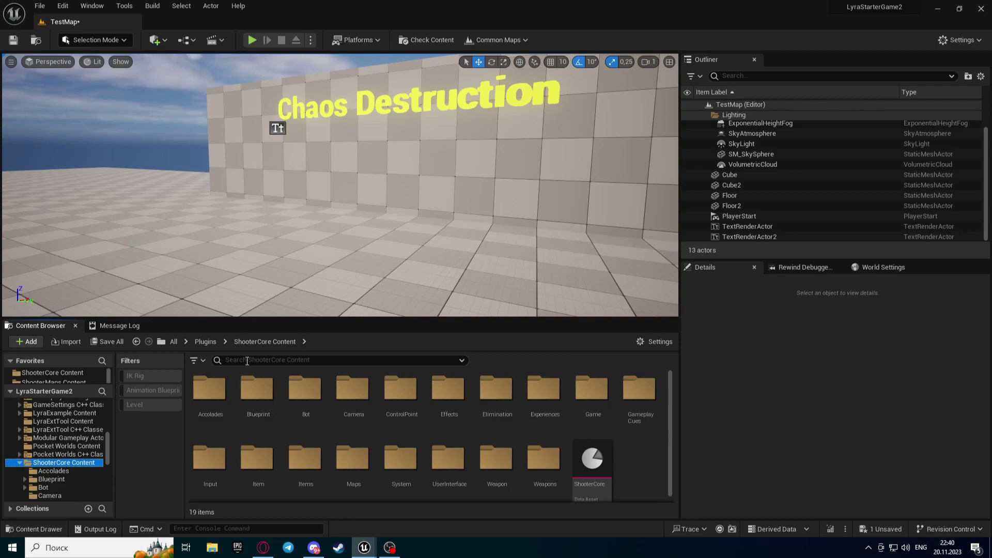
pyautogui.write('gcn')
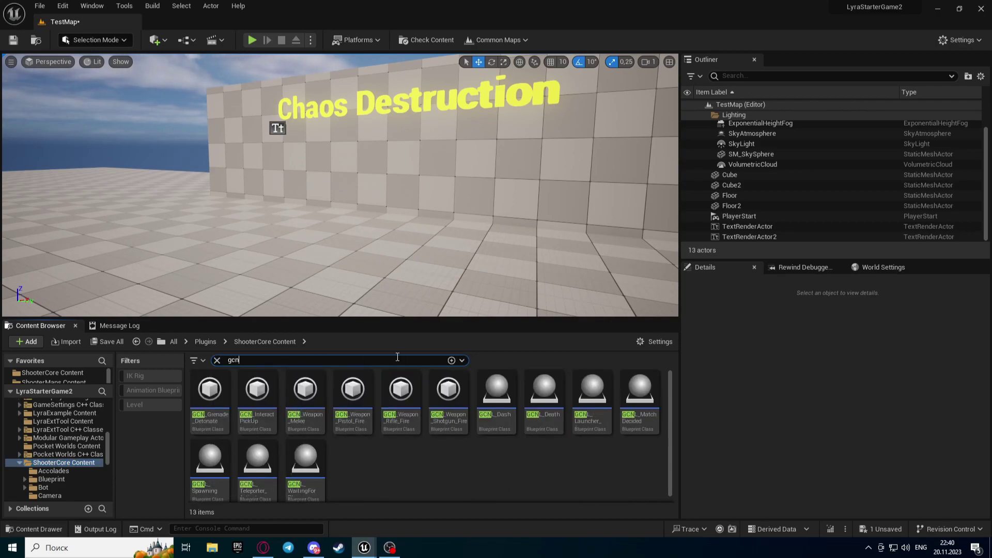
pyautogui.rightClick(350, 373)
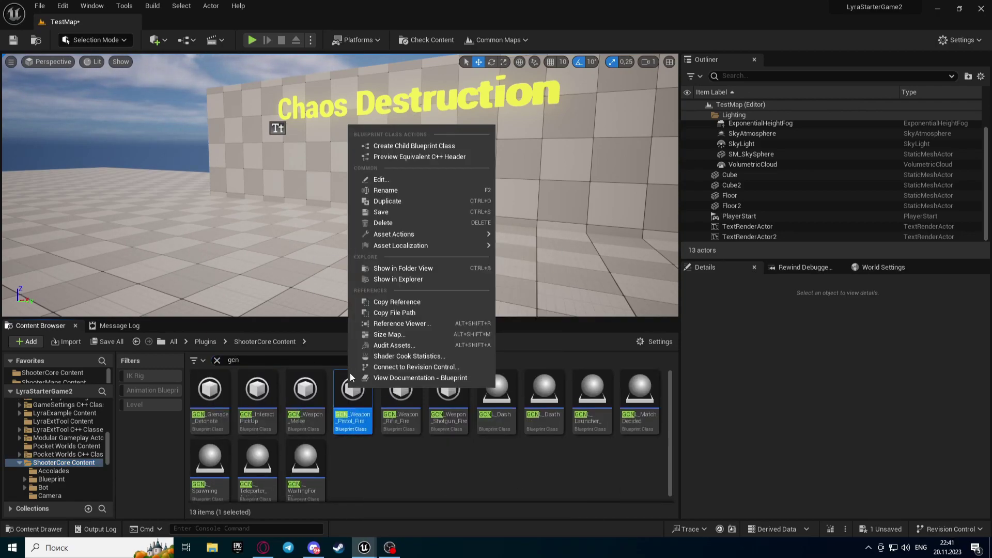
pyautogui.click(411, 272)
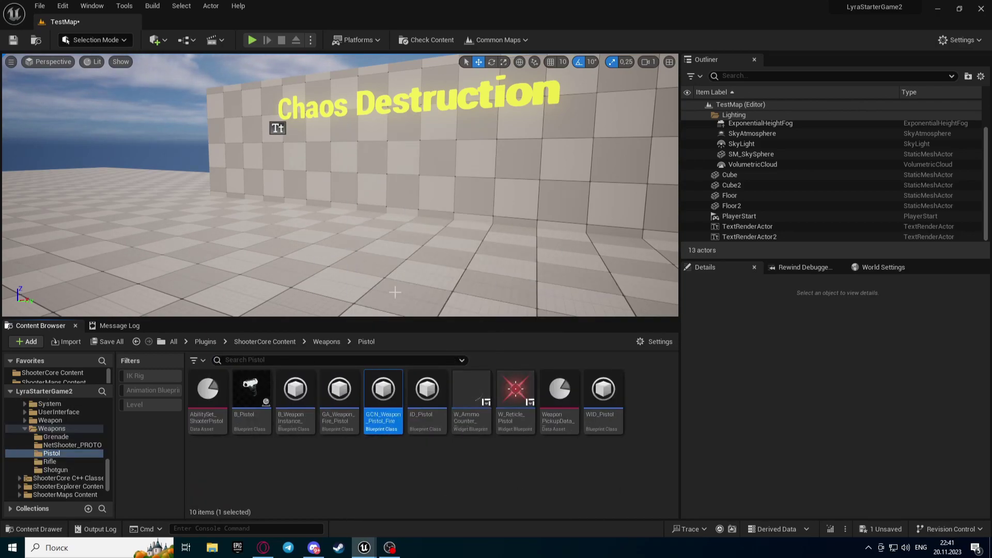
pyautogui.doubleClick(381, 388)
# Step: Shift the On Burst nodes after Fire to the right to leave a gap
pyautogui.scroll(-4, 409, 361)
pyautogui.scroll(-3, 404, 318)
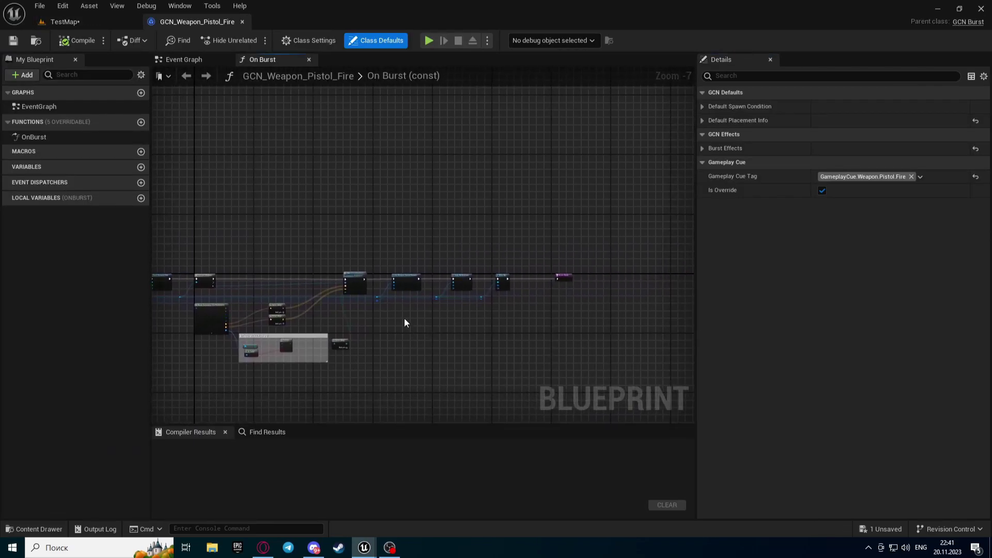
pyautogui.scroll(3, 404, 318)
pyautogui.scroll(-2, 254, 261)
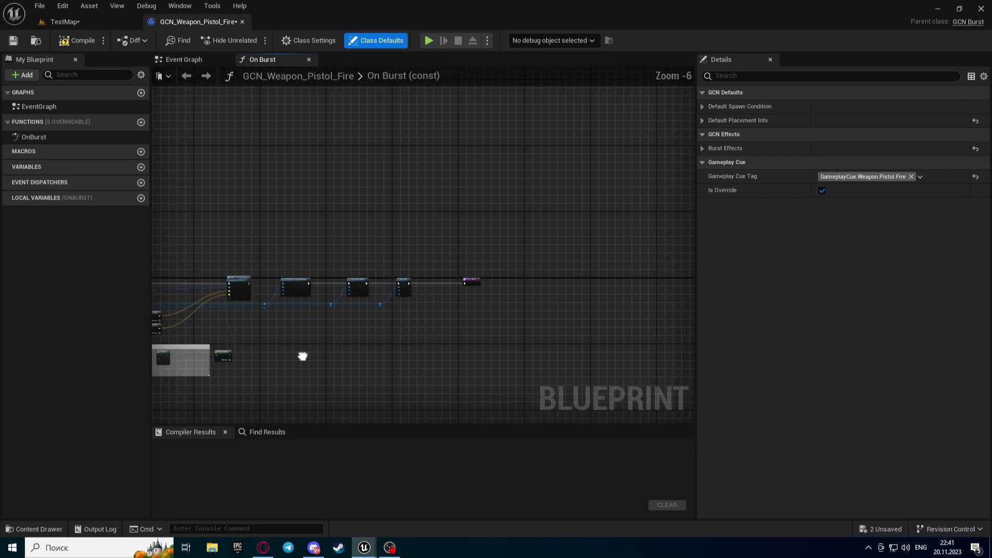
pyautogui.moveTo(496, 232)
pyautogui.mouseDown()
pyautogui.moveTo(321, 308)
pyautogui.moveTo(562, 287)
pyautogui.mouseUp()
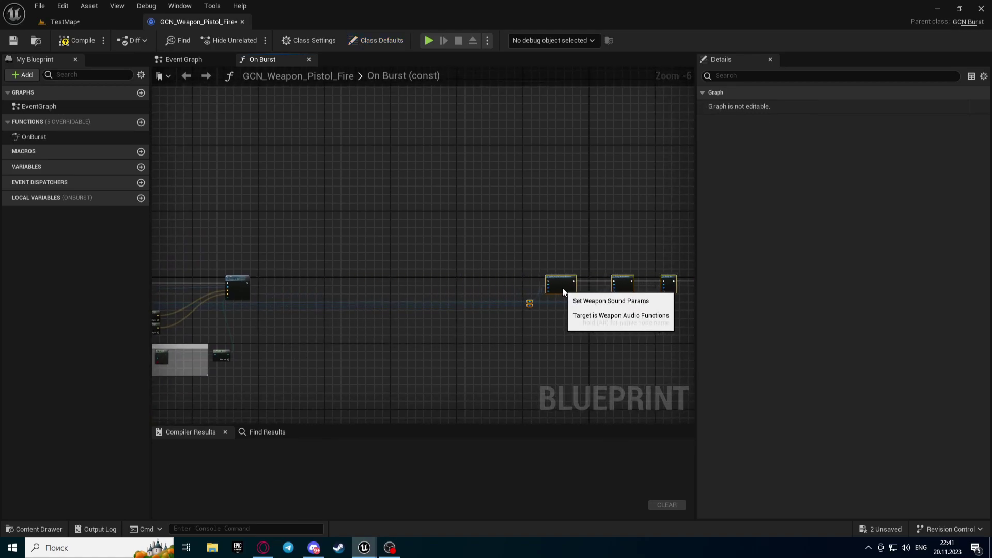
pyautogui.scroll(1, 472, 333)
pyautogui.scroll(2, 418, 325)
pyautogui.moveTo(418, 326); pyautogui.dragTo(376, 363, button='right')
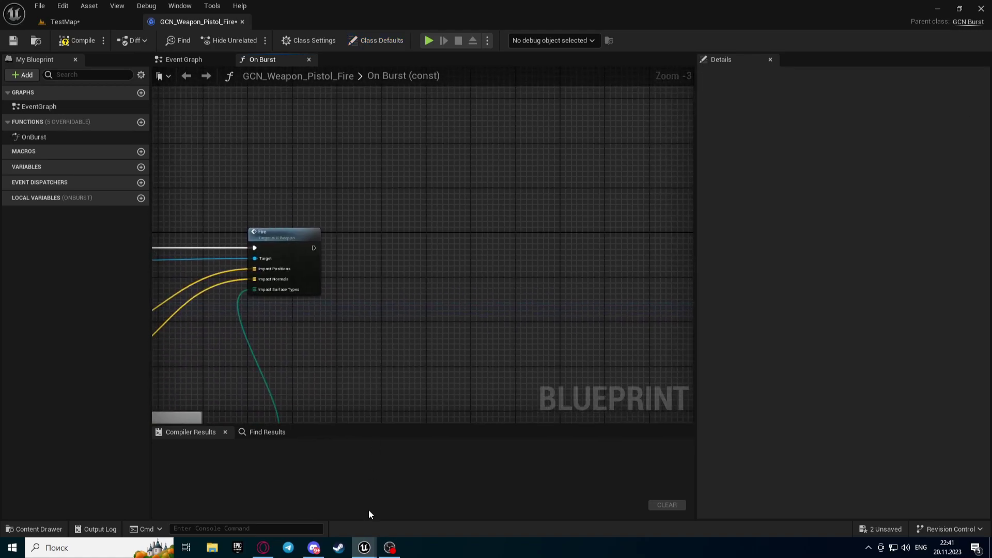
pyautogui.moveTo(367, 549)
pyautogui.click(390, 497)
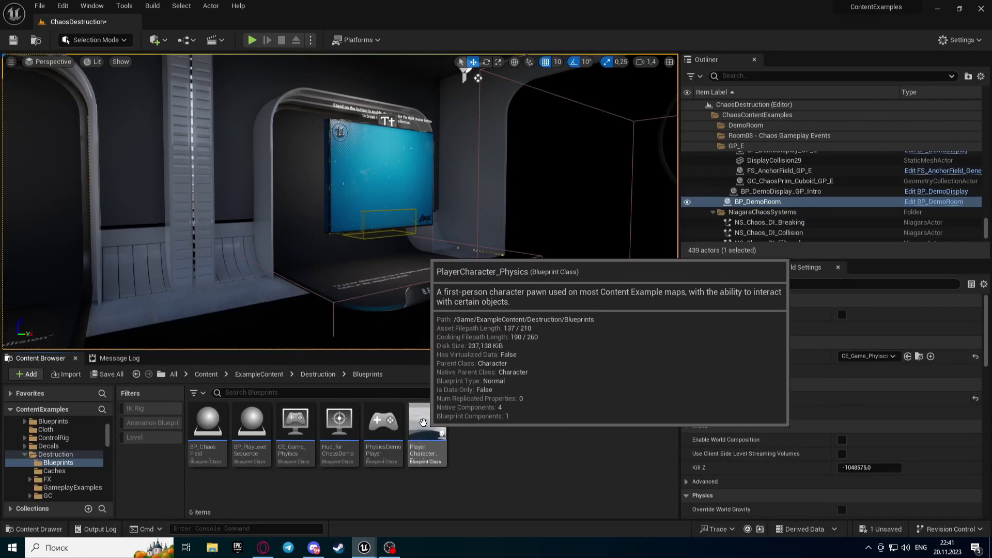
# Step: Select the Fire Physics Gun node group in PlayerCharacter_Physics, then return to GCN_Weapon_Pistol_Fire
pyautogui.doubleClick(422, 425)
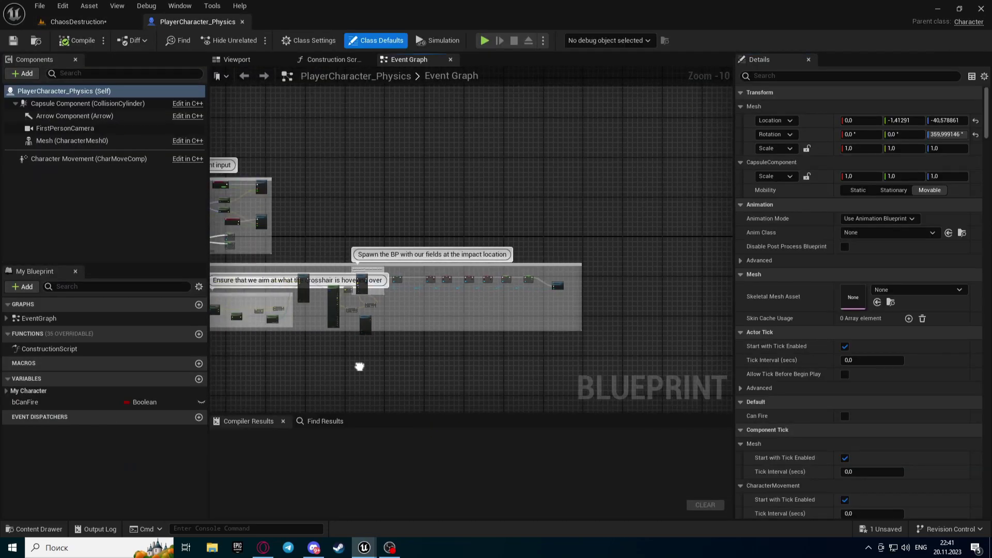
pyautogui.moveTo(268, 249); pyautogui.dragTo(377, 292)
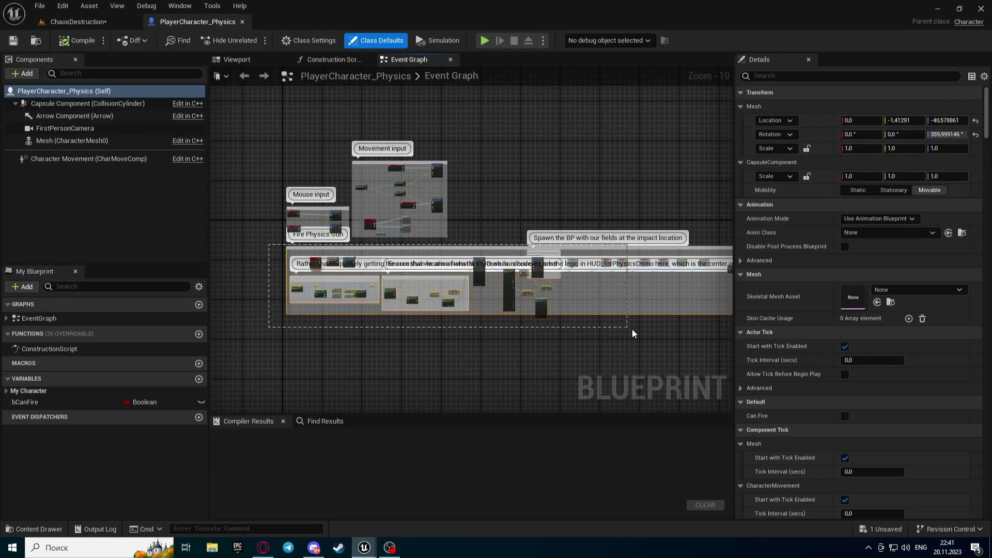
pyautogui.moveTo(635, 333); pyautogui.dragTo(696, 346)
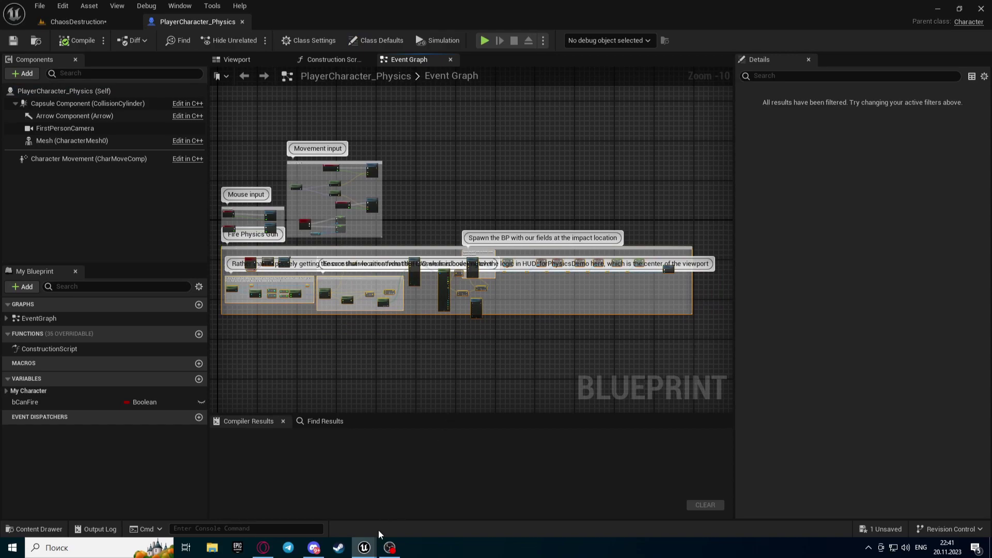
pyautogui.moveTo(365, 547)
pyautogui.click(342, 525)
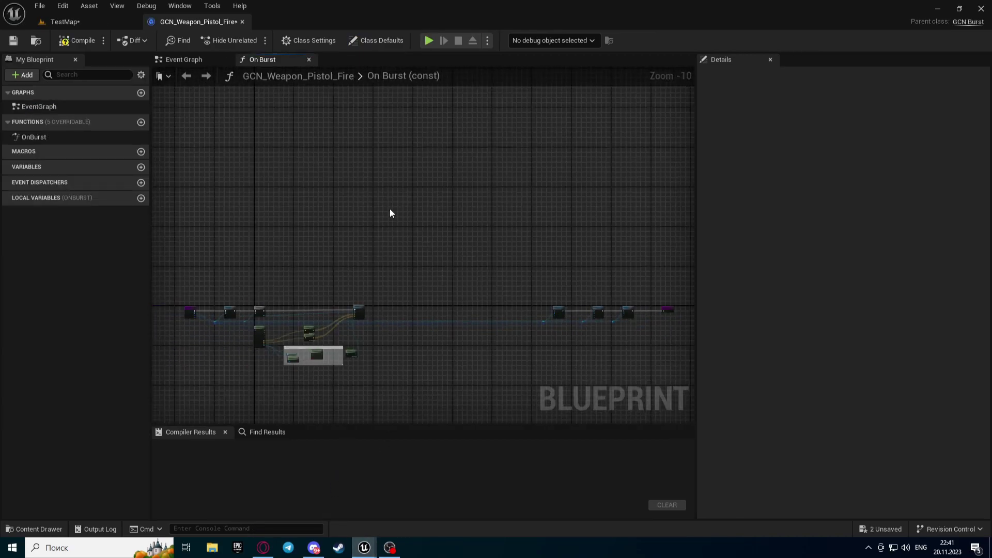
# Step: Paste the physics gun nodes and delete the unneeded Branch and Play Sound 2D nodes
pyautogui.hotkey('ctrl', 'v')
pyautogui.scroll(5, 353, 189)
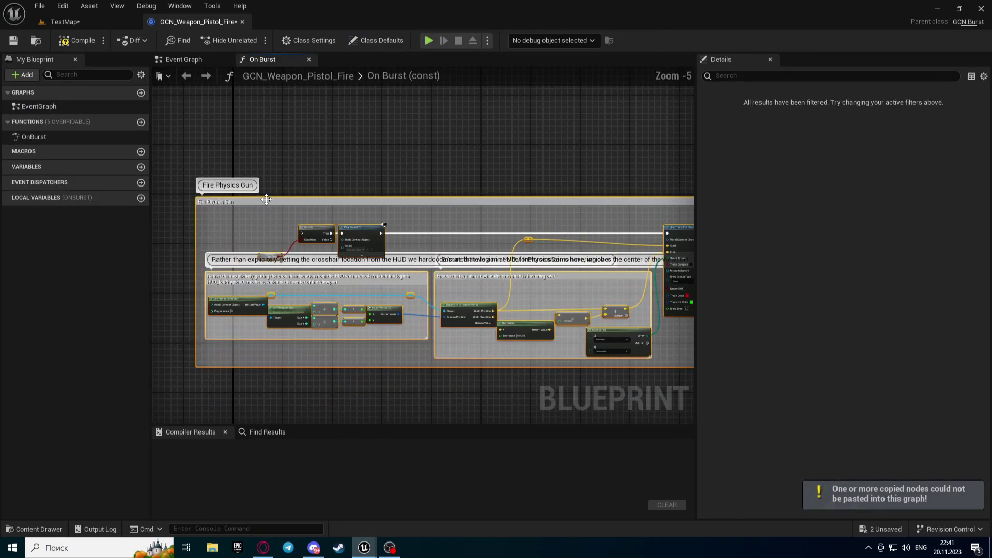
pyautogui.click(259, 212)
pyautogui.press('Delete')
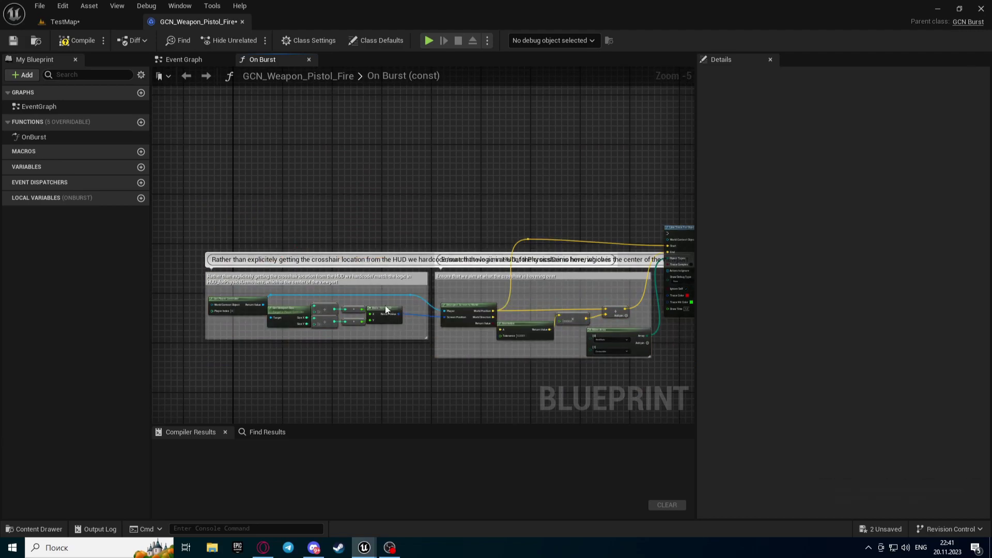
pyautogui.press('Home')
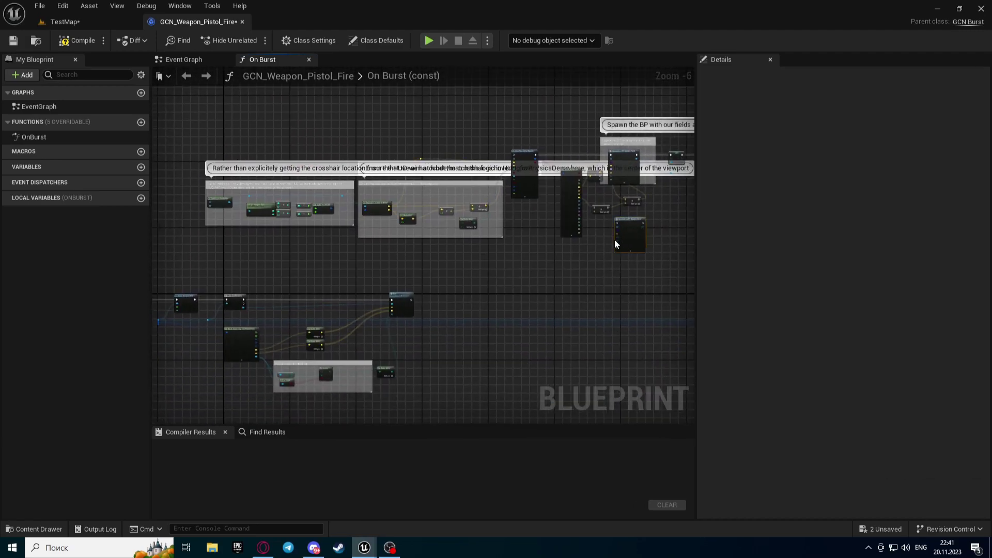
pyautogui.scroll(5, 448, 273)
# Step: Add Get Player Controller from Object after Fire and wire its execution into Line Trace For Objects
pyautogui.moveTo(395, 288); pyautogui.dragTo(445, 250)
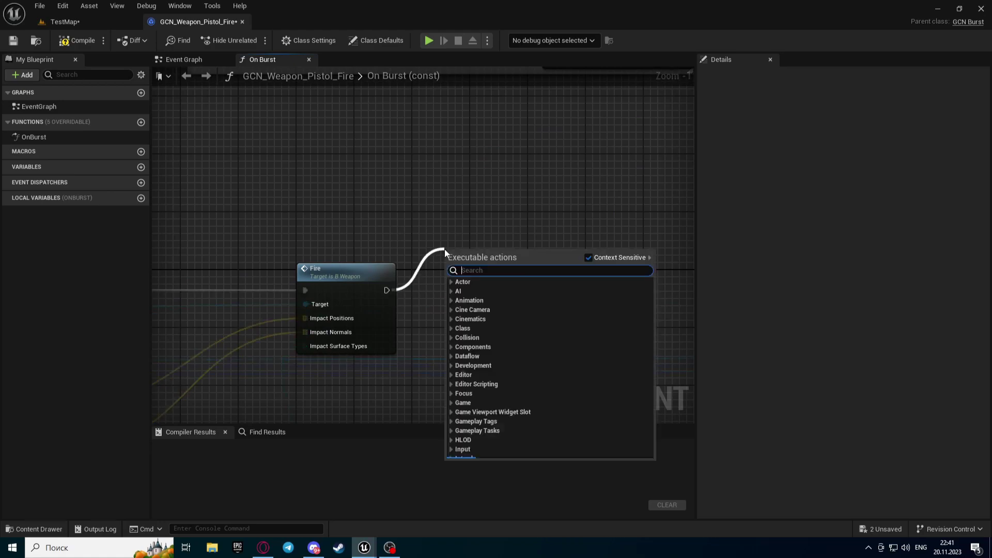
pyautogui.write('get player controll')
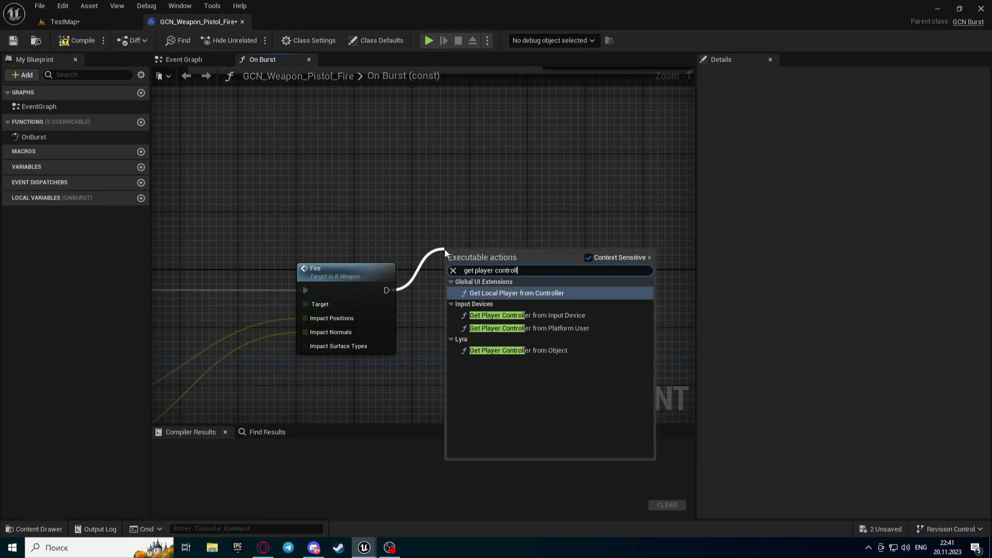
pyautogui.click(523, 350)
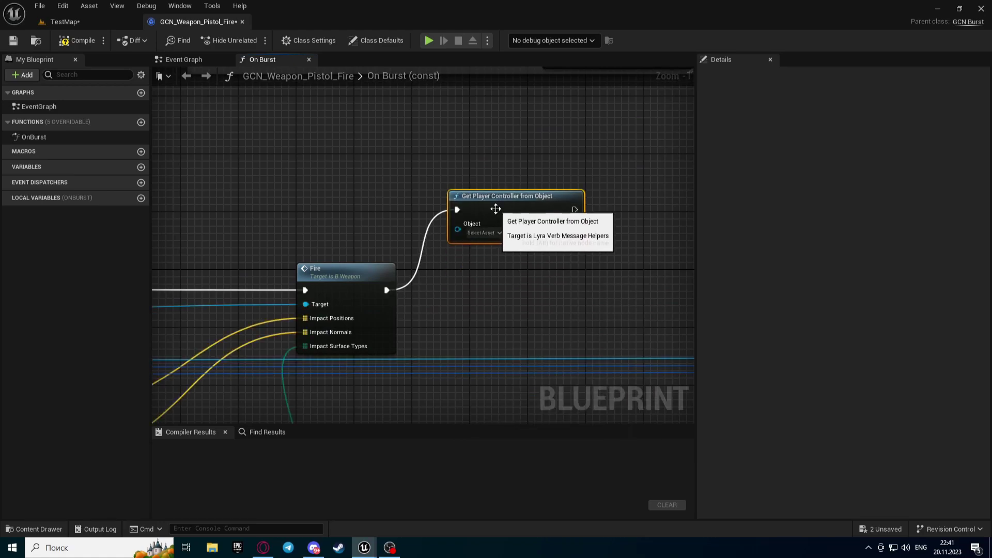
pyautogui.scroll(-4, 492, 266)
pyautogui.moveTo(460, 257)
pyautogui.mouseDown()
pyautogui.moveTo(196, 285)
pyautogui.moveTo(205, 289)
pyautogui.mouseUp()
pyautogui.moveTo(637, 259); pyautogui.dragTo(372, 313, button='right')
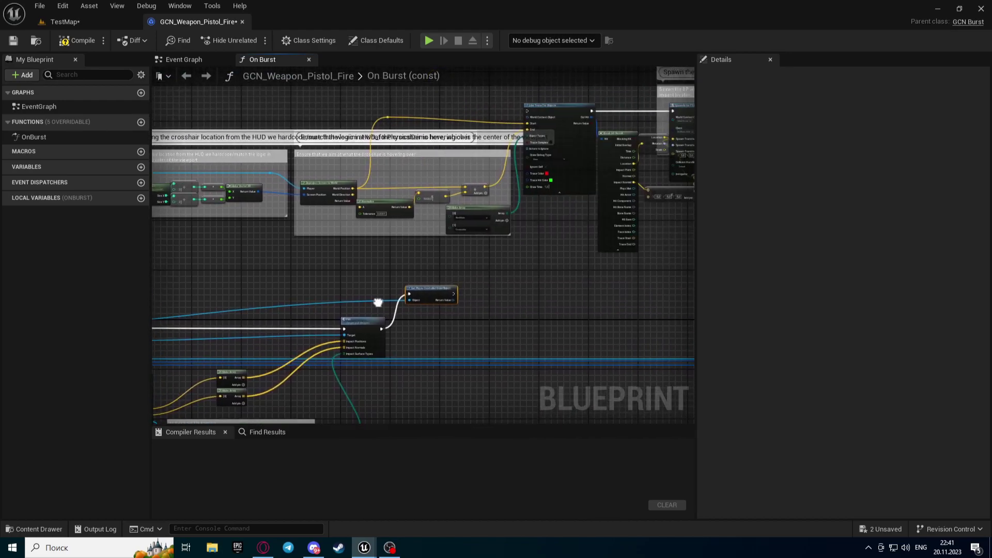
pyautogui.moveTo(451, 300); pyautogui.dragTo(525, 120)
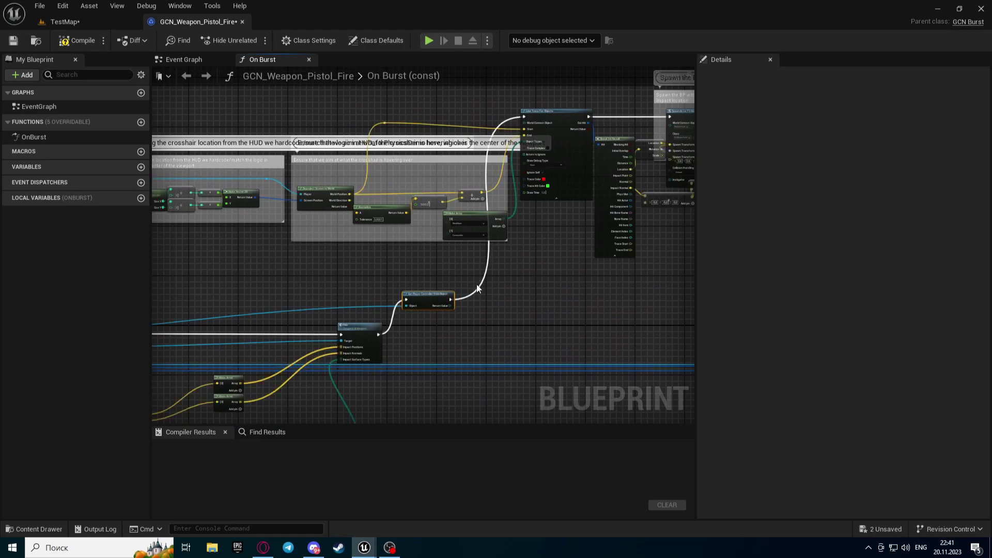
# Step: Connect the player controller's Return Value to Deproject Screen to World's Player pin
pyautogui.scroll(3, 461, 285)
pyautogui.moveTo(259, 157); pyautogui.dragTo(424, 224, button='right')
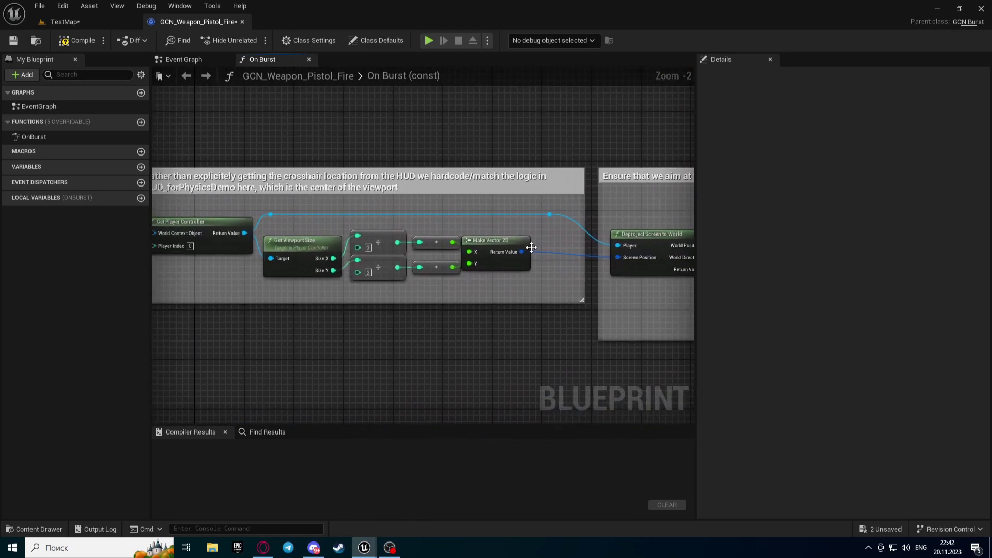
pyautogui.scroll(-1, 498, 333)
pyautogui.moveTo(498, 333); pyautogui.dragTo(337, 305, button='right')
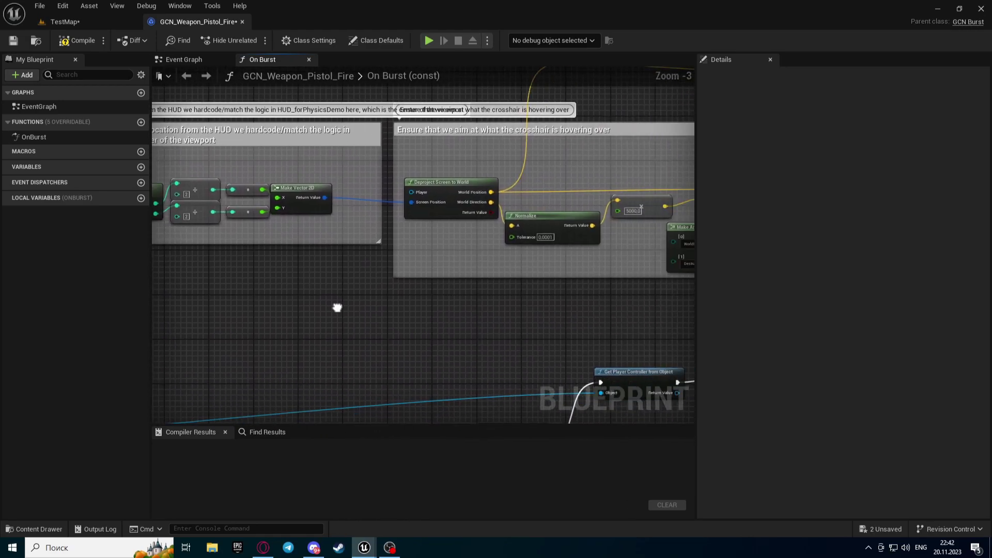
pyautogui.moveTo(568, 380); pyautogui.dragTo(301, 180)
pyautogui.scroll(-5, 348, 330)
pyautogui.moveTo(349, 329)
pyautogui.mouseDown(button='right')
pyautogui.moveTo(619, 334)
pyautogui.moveTo(438, 266)
pyautogui.mouseUp(button='right')
pyautogui.scroll(3, 439, 266)
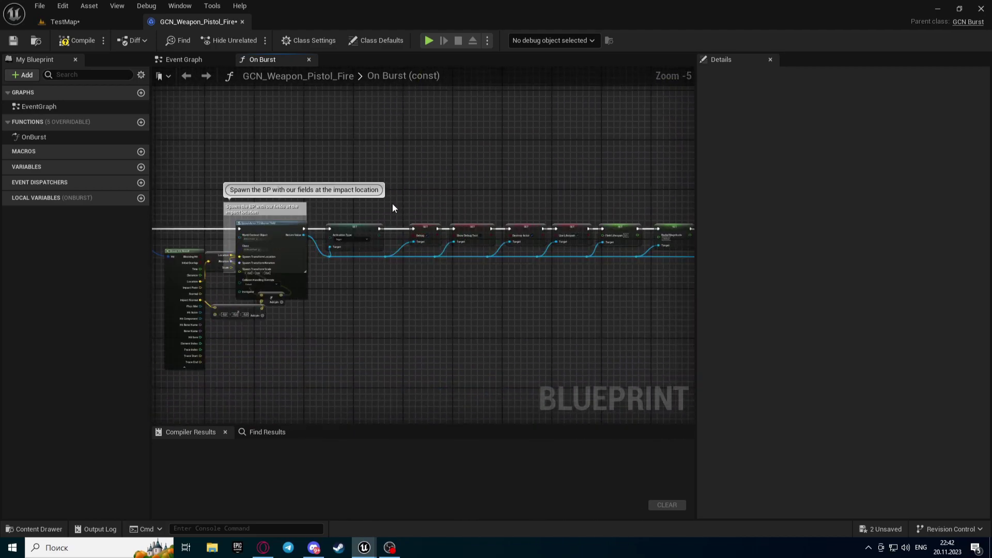
# Step: Delete the Debug, Show Debug Text, Destroy Actor and Use Lifespan SET nodes and close the gap
pyautogui.moveTo(600, 283); pyautogui.dragTo(589, 288)
pyautogui.press('Delete')
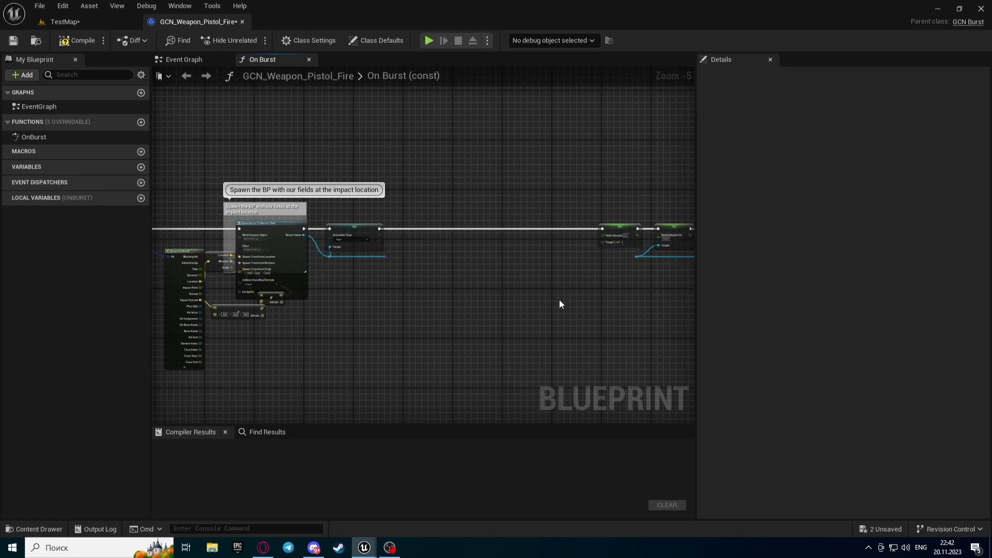
pyautogui.scroll(2, 595, 300)
pyautogui.moveTo(659, 229); pyautogui.dragTo(216, 228)
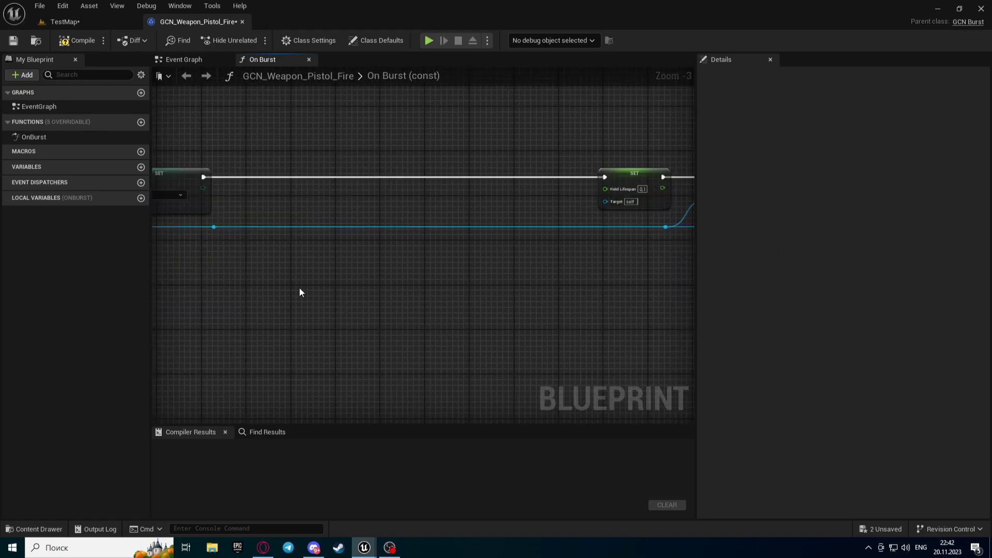
pyautogui.scroll(-4, 362, 269)
pyautogui.moveTo(456, 261); pyautogui.dragTo(332, 261)
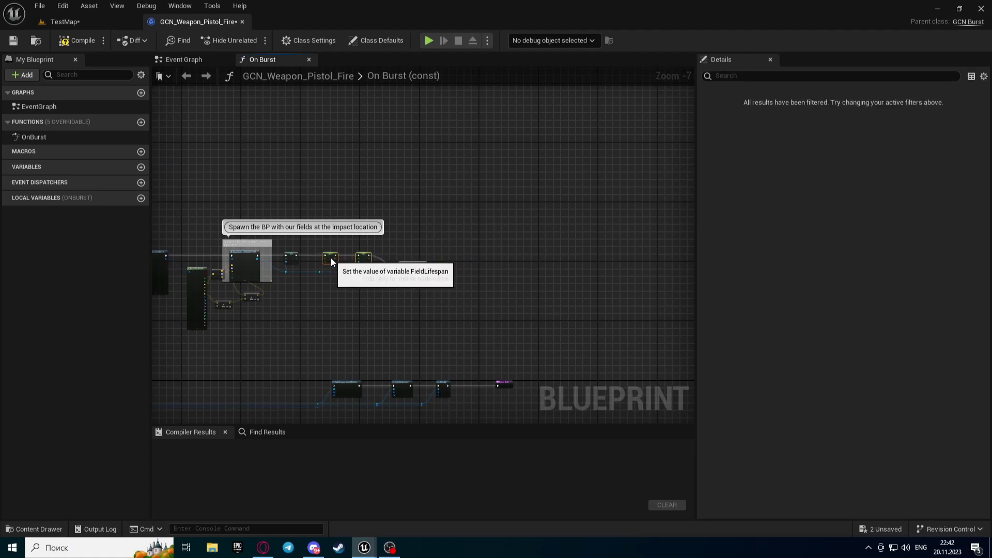
# Step: Wire CE Trigger's execution output into Set Weapon Sound Params
pyautogui.scroll(5, 409, 263)
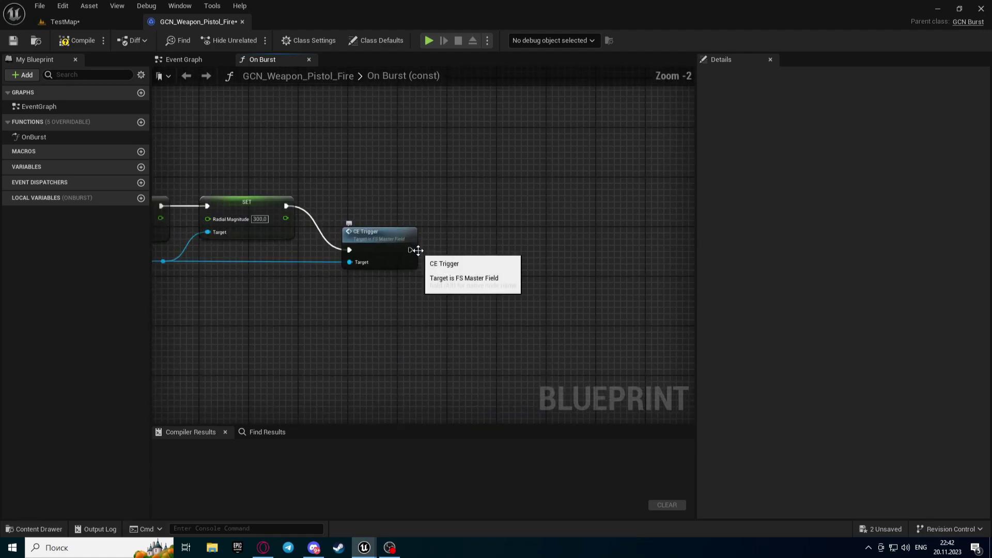
pyautogui.moveTo(417, 253)
pyautogui.mouseDown()
pyautogui.moveTo(253, 381)
pyautogui.moveTo(236, 351)
pyautogui.mouseUp()
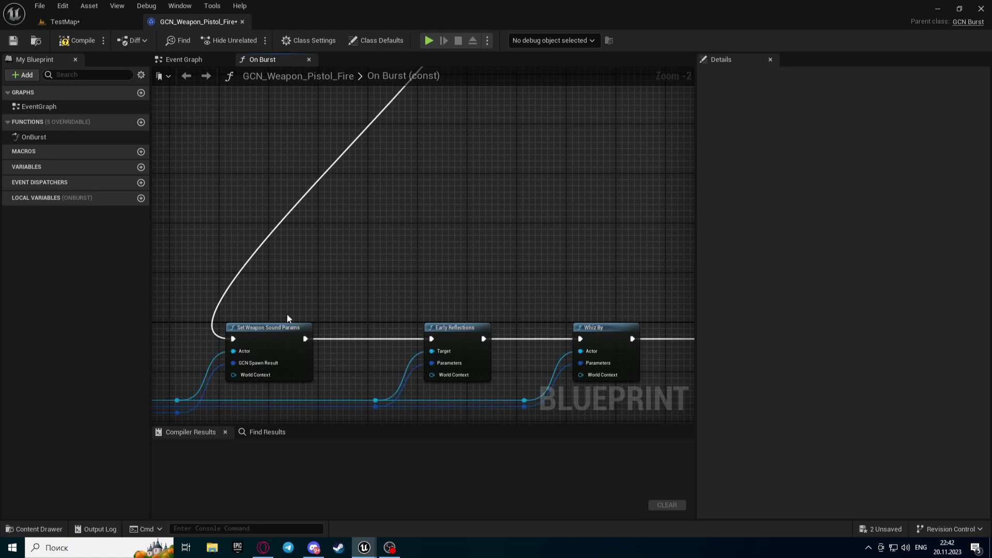
pyautogui.scroll(-5, 287, 314)
pyautogui.moveTo(286, 314); pyautogui.dragTo(521, 285, button='right')
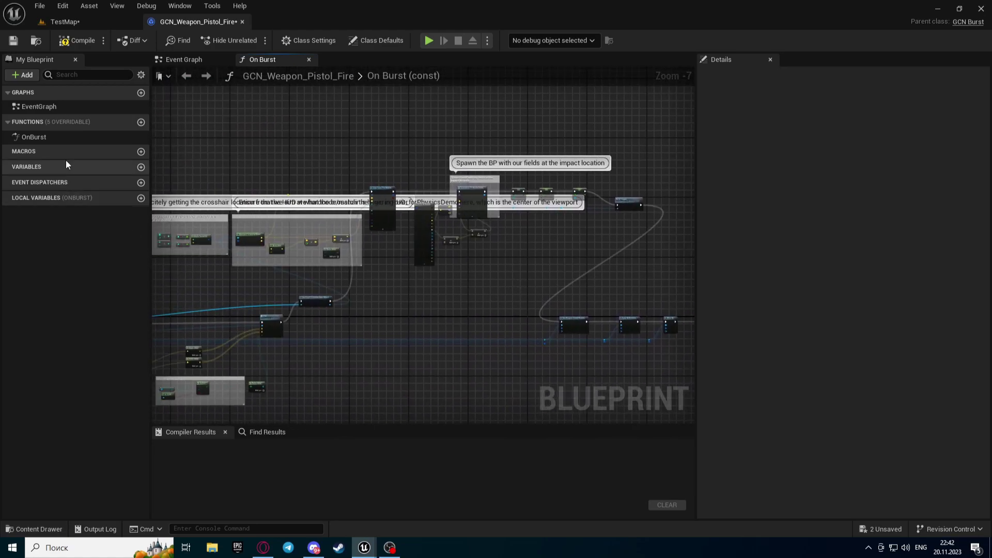
# Step: Connect the SET Field Lifespan Target pin flagged by the compile error, recompile, and return to TestMap
pyautogui.click(75, 43)
pyautogui.click(410, 453)
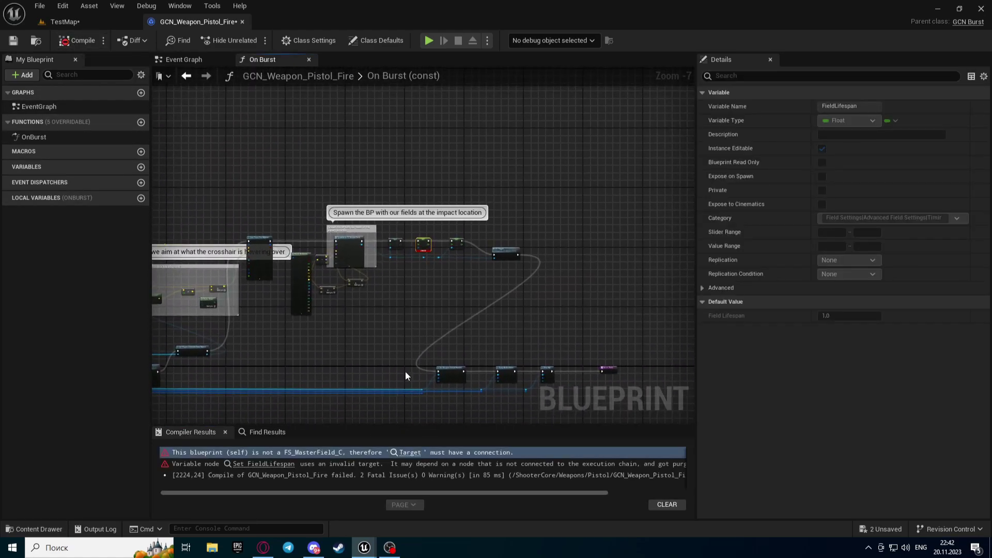
pyautogui.moveTo(407, 266); pyautogui.dragTo(424, 301)
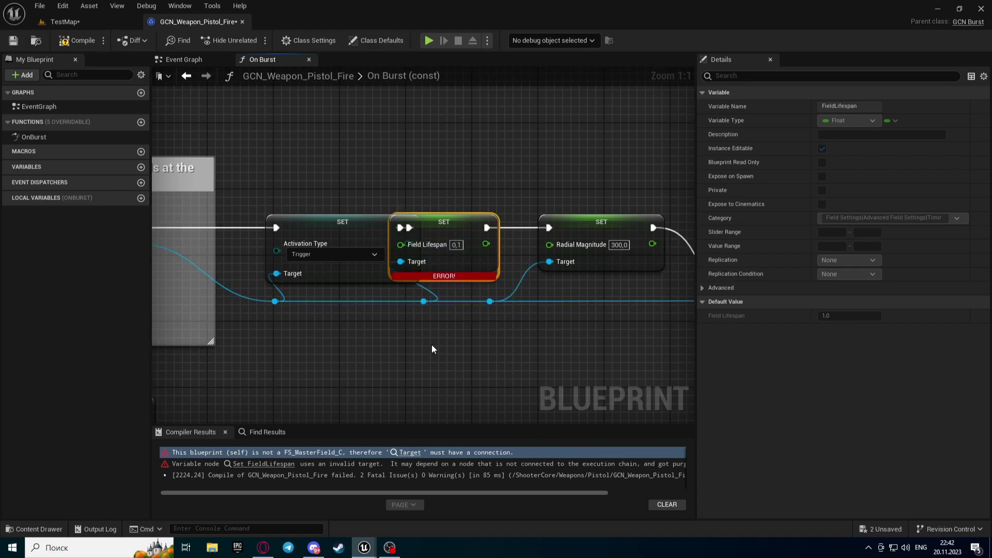
pyautogui.click(75, 41)
pyautogui.scroll(-5, 430, 202)
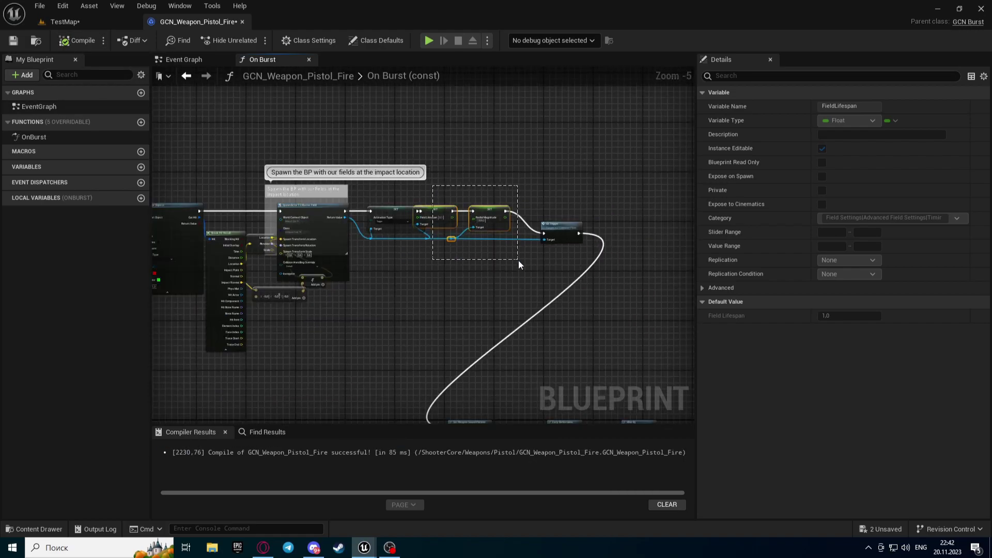
pyautogui.moveTo(519, 265); pyautogui.dragTo(517, 226)
pyautogui.scroll(-4, 494, 275)
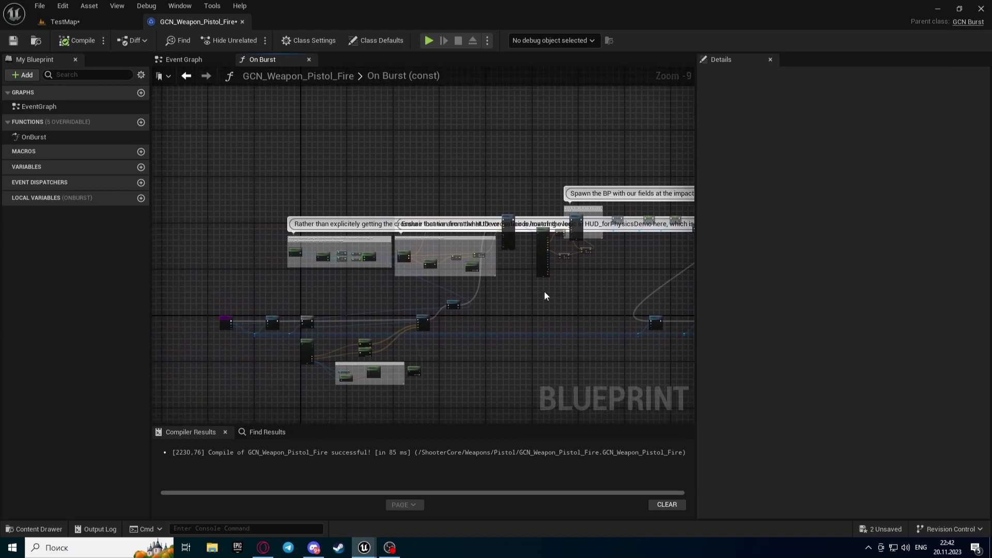
pyautogui.click(64, 21)
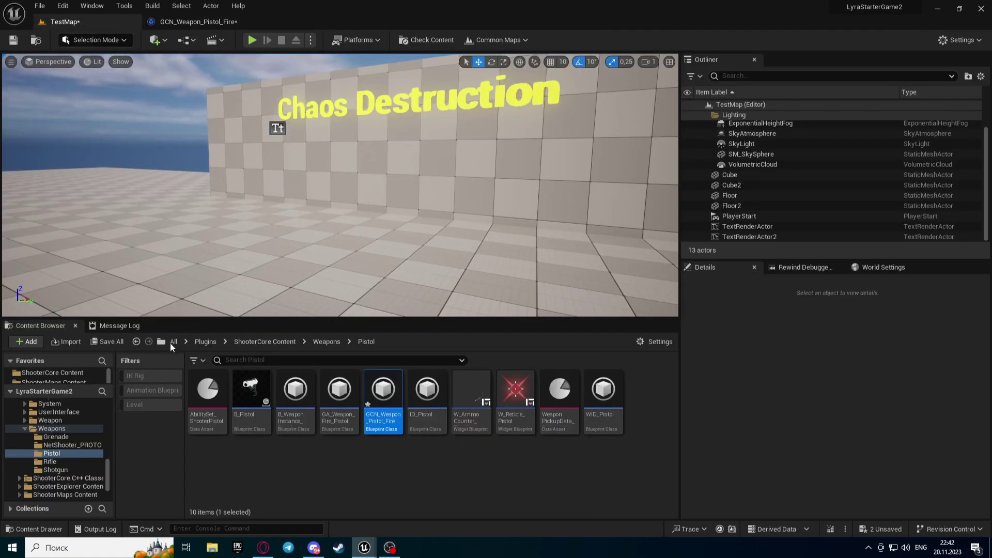
# Step: Locate the cuboid's GC_ChaosPrim_Cuboid geometry collection asset from the ChaosDestruction level
pyautogui.moveTo(365, 546)
pyautogui.click(408, 507)
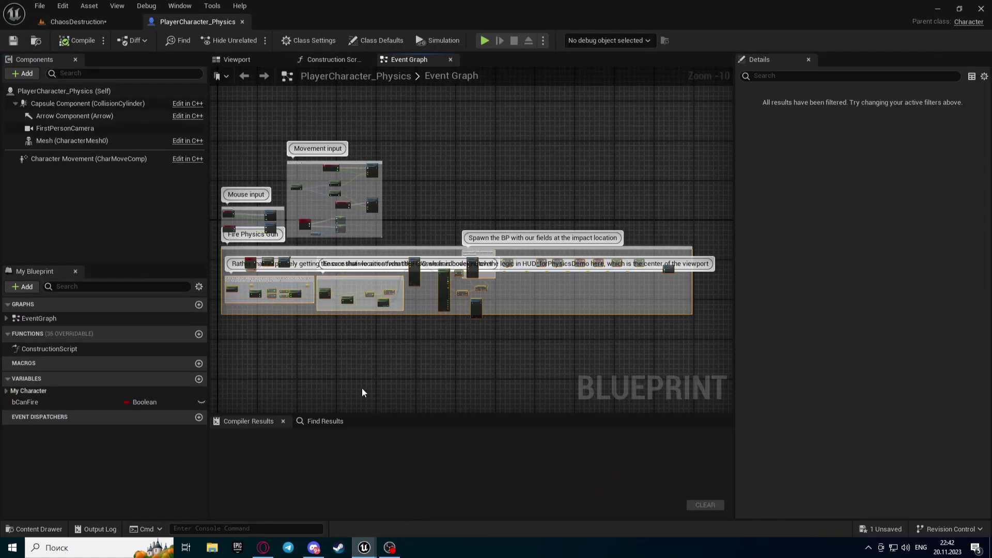
pyautogui.click(86, 23)
pyautogui.click(358, 157)
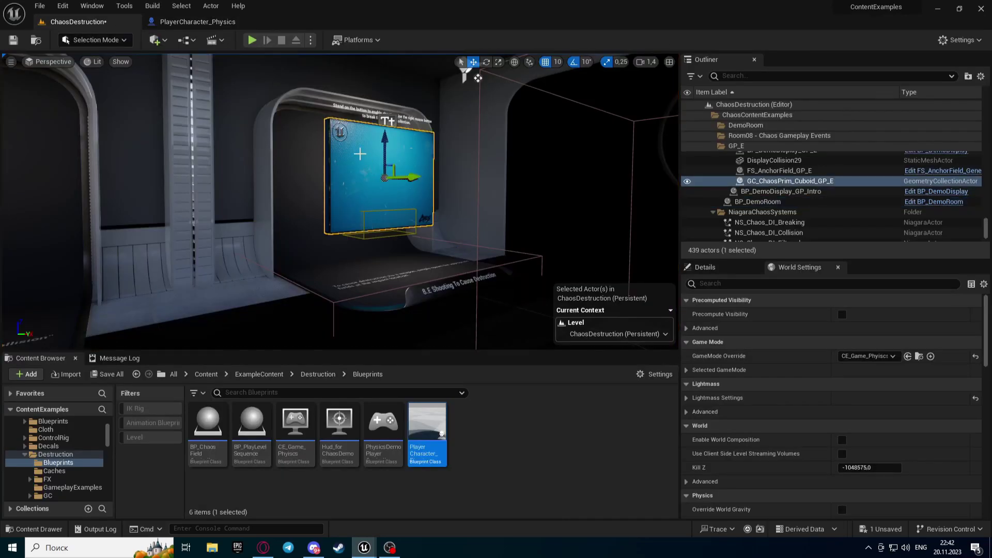
pyautogui.rightClick(364, 149)
pyautogui.click(404, 168)
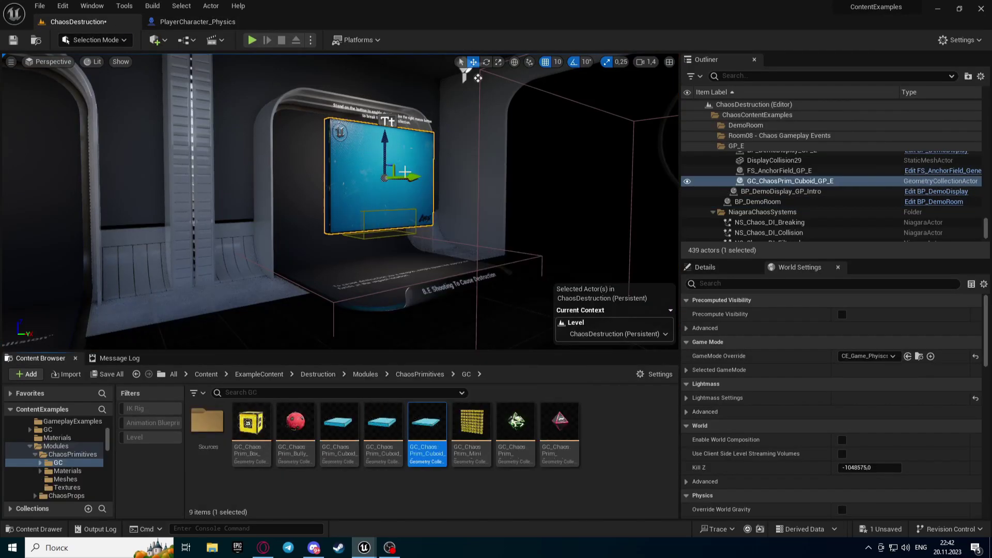
# Step: Migrate the cuboid asset to the Lyra project without saving the map
pyautogui.rightClick(425, 426)
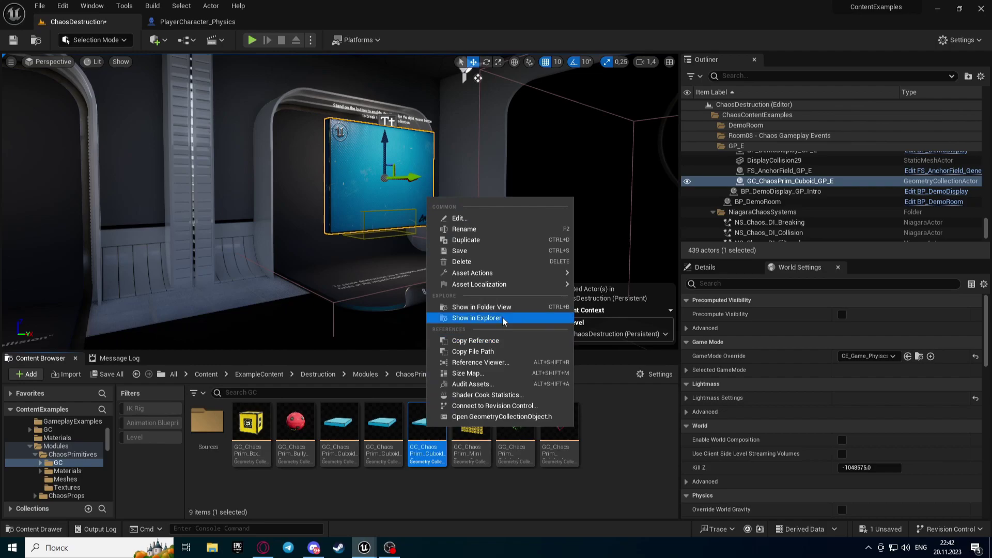
pyautogui.moveTo(545, 274)
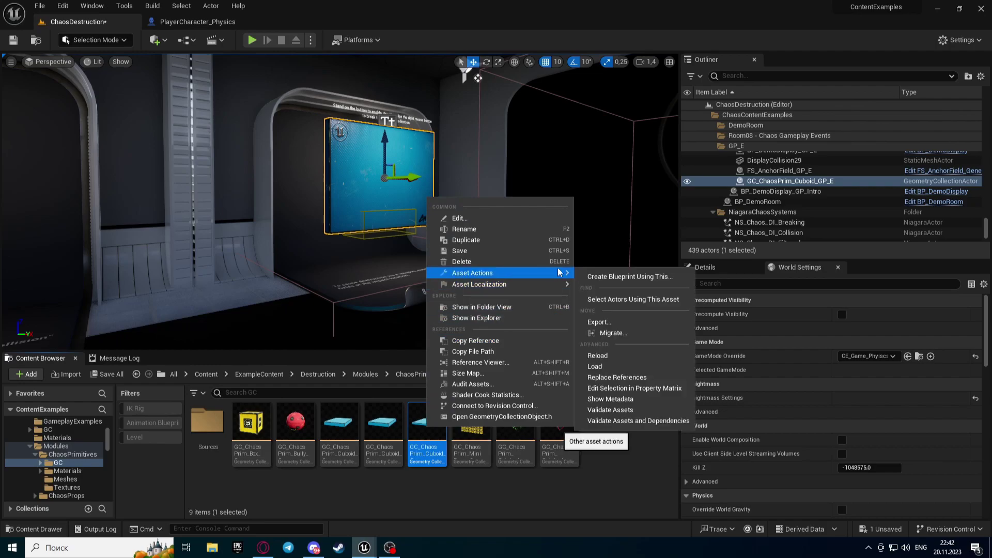
pyautogui.click(613, 334)
pyautogui.click(582, 394)
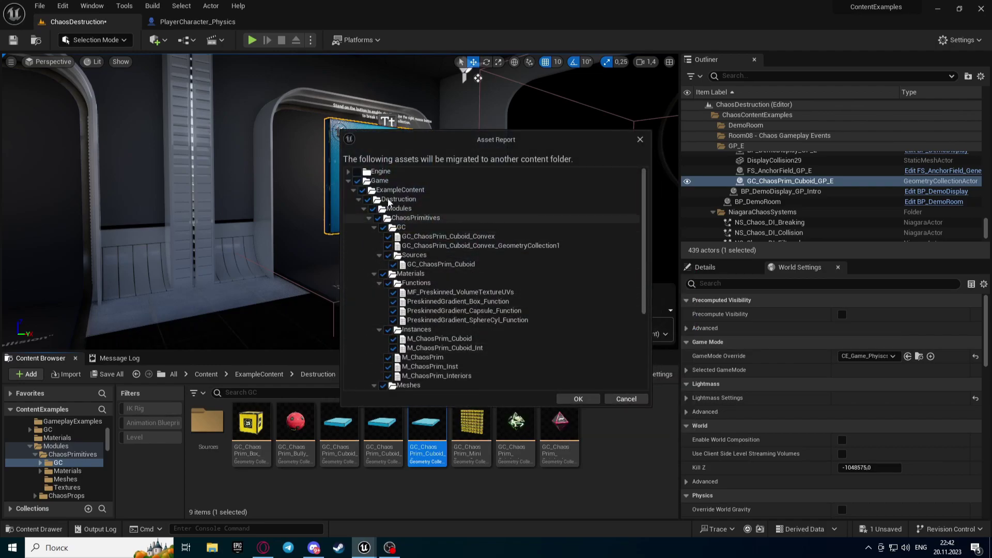
pyautogui.scroll(-2, 392, 276)
pyautogui.scroll(-3, 393, 275)
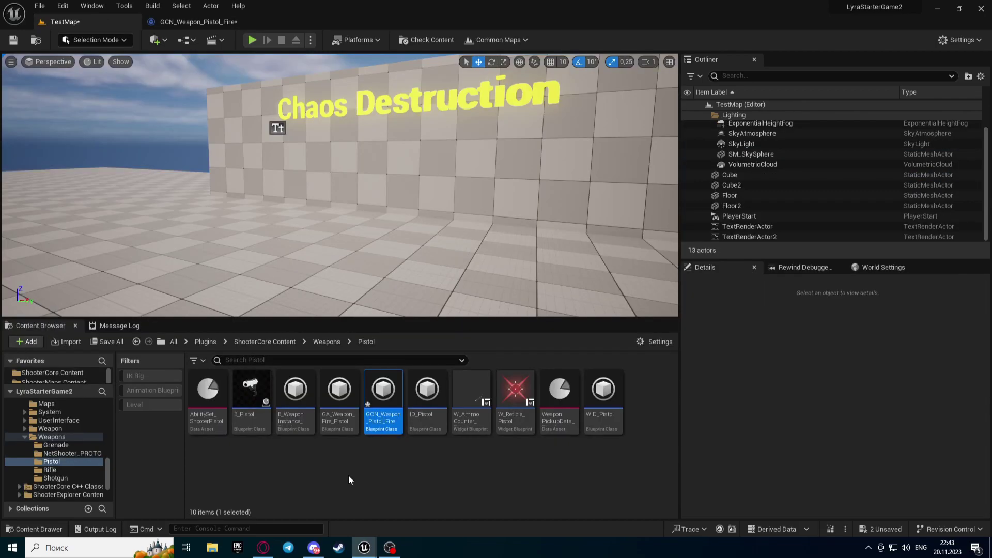
# Step: Browse to Content > ExampleContent > Destruction > Modules > ChaosPrimitives > GC
pyautogui.scroll(10, 107, 460)
pyautogui.click(64, 411)
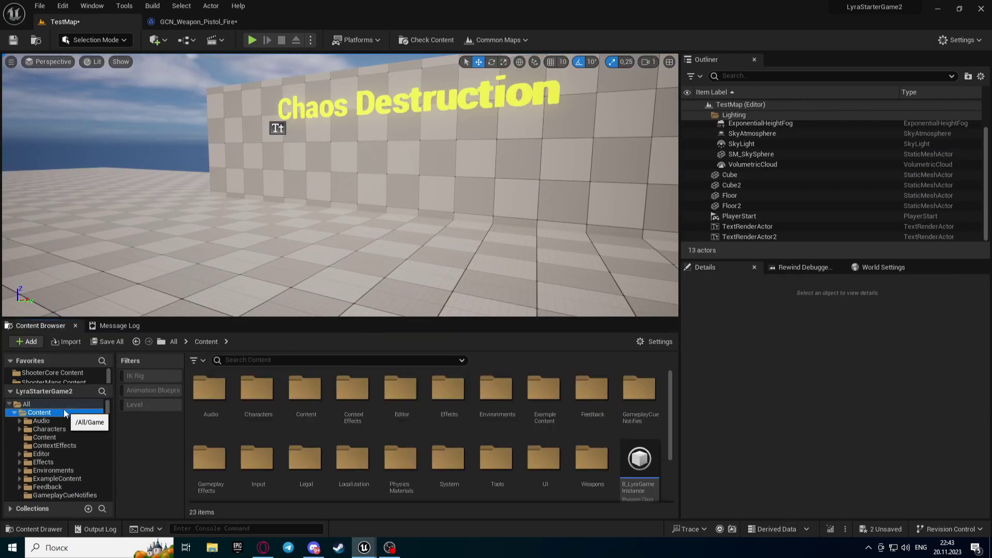
pyautogui.doubleClick(542, 394)
pyautogui.doubleClick(214, 395)
pyautogui.doubleClick(212, 393)
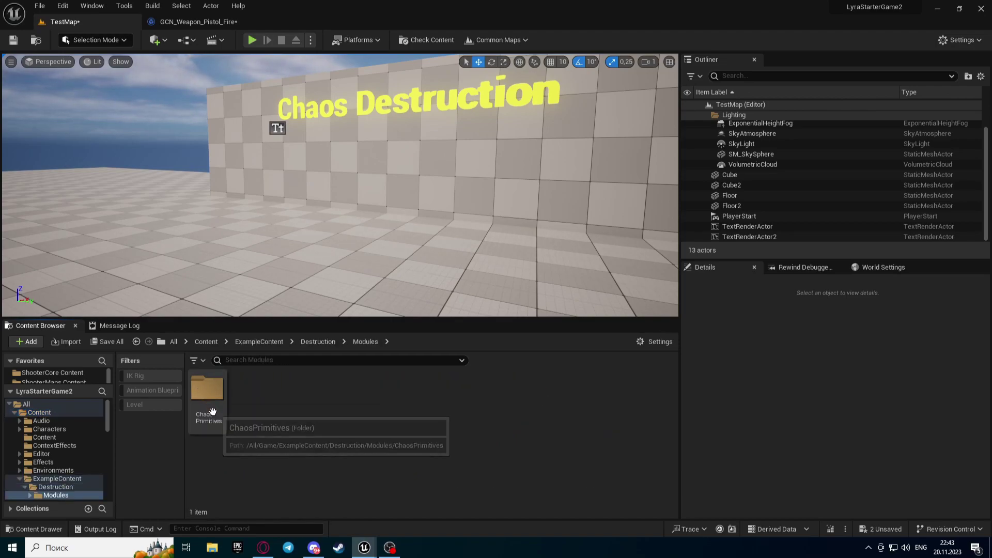
pyautogui.doubleClick(211, 392)
pyautogui.click(210, 392)
pyautogui.doubleClick(211, 392)
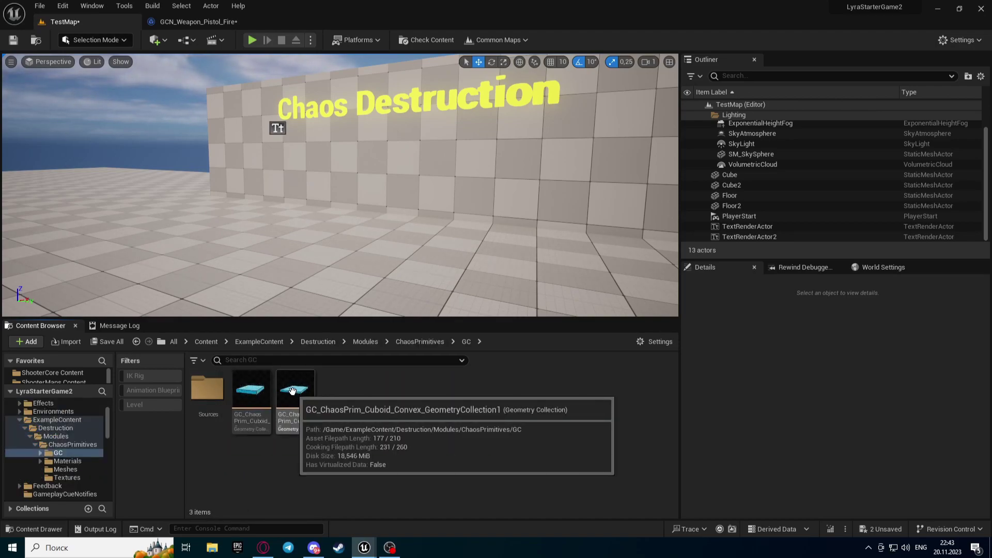
# Step: Drop GC_ChaosPrim_Cuboid_Convex_GeometryCollection1 before the checkered wall, raise it, and rotate it 30°
pyautogui.moveTo(295, 391); pyautogui.dragTo(351, 249)
pyautogui.moveTo(348, 207)
pyautogui.mouseDown()
pyautogui.moveTo(353, 166)
pyautogui.moveTo(377, 174)
pyautogui.moveTo(351, 106)
pyautogui.moveTo(355, 117)
pyautogui.mouseUp()
pyautogui.press('e')
pyautogui.click(206, 342)
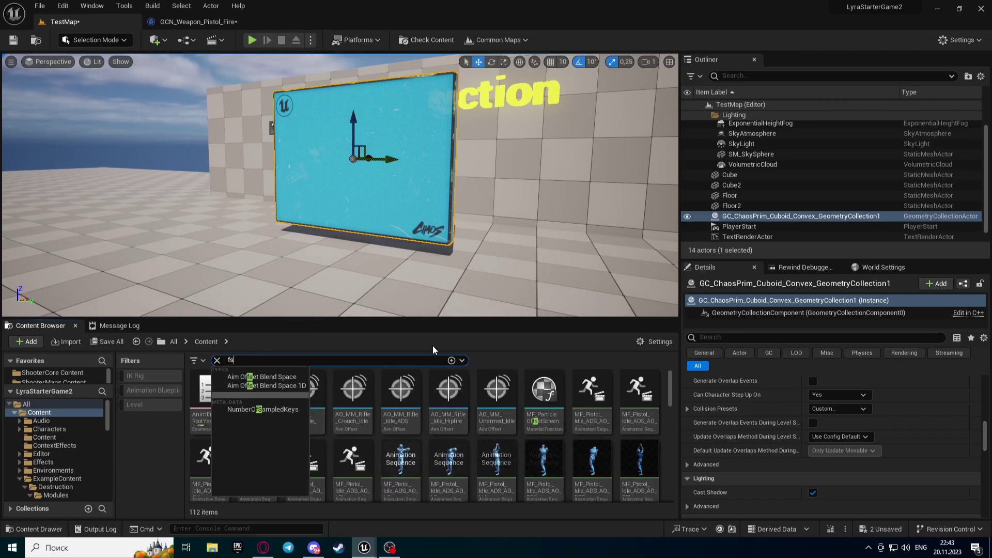
# Step: Place FS_SleepDisable_Generic from the Engine folder at the foot of the wall and scale it to 15.5
pyautogui.moveTo(109, 422); pyautogui.dragTo(108, 491)
pyautogui.click(38, 496)
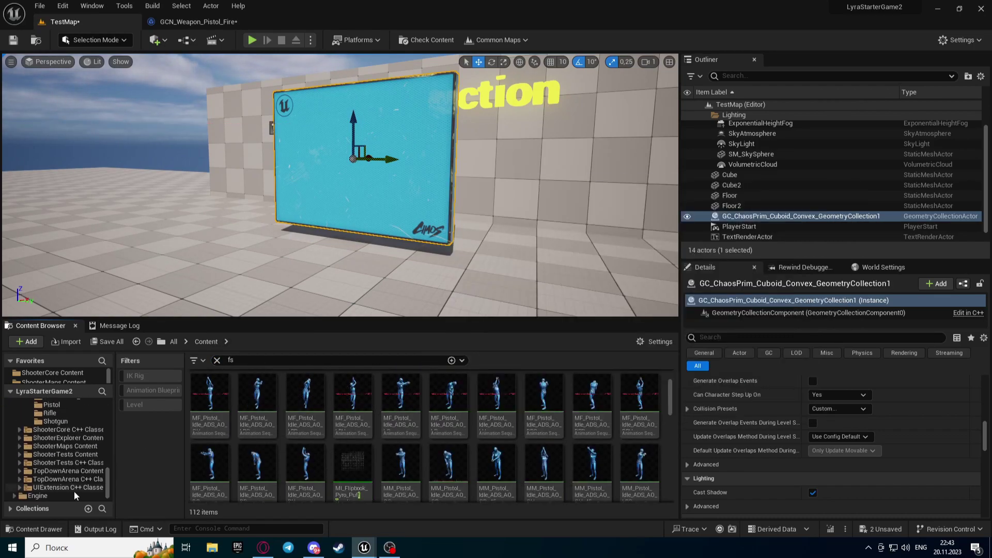
pyautogui.scroll(-5, 454, 439)
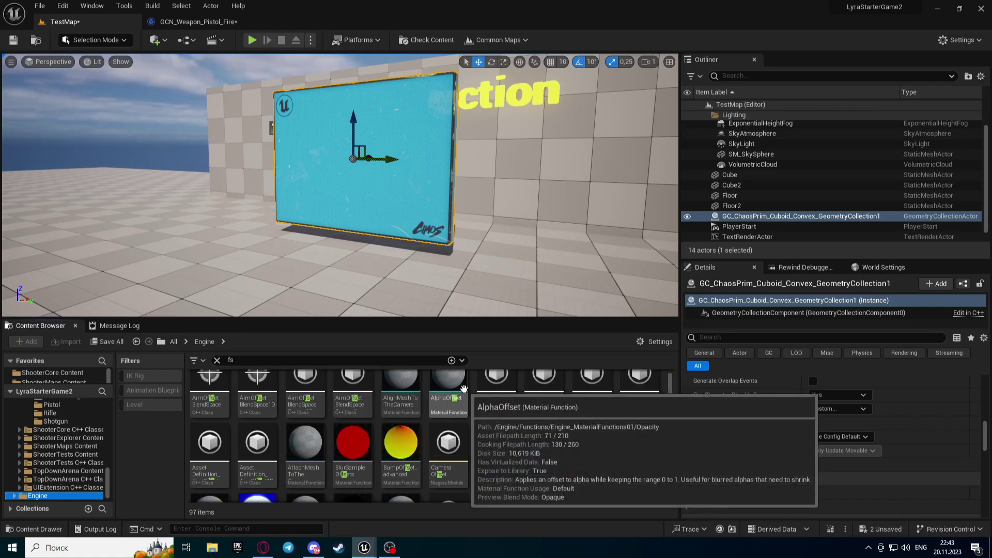
pyautogui.moveTo(543, 436); pyautogui.dragTo(350, 257)
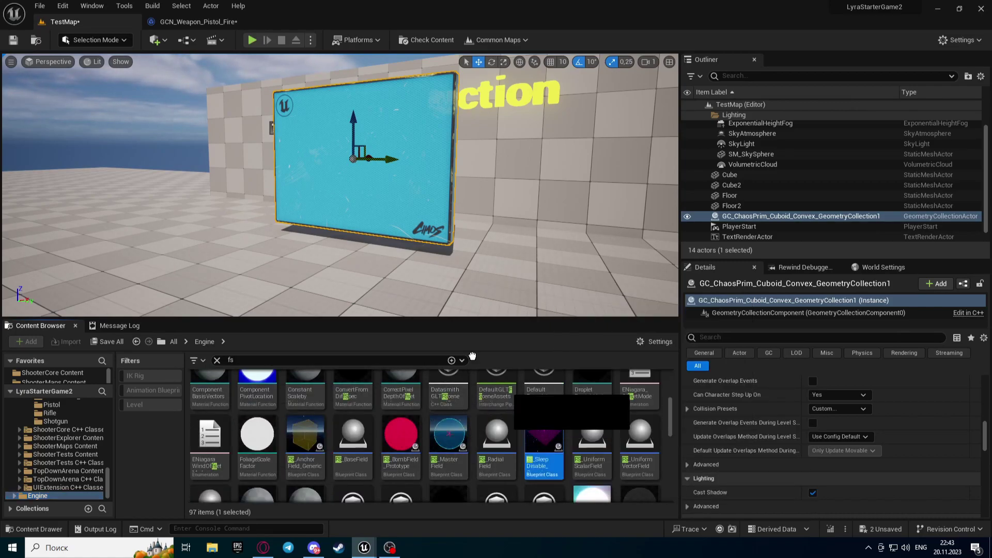
pyautogui.moveTo(366, 298); pyautogui.dragTo(367, 298)
pyautogui.press('f')
pyautogui.scroll(-4, 385, 207)
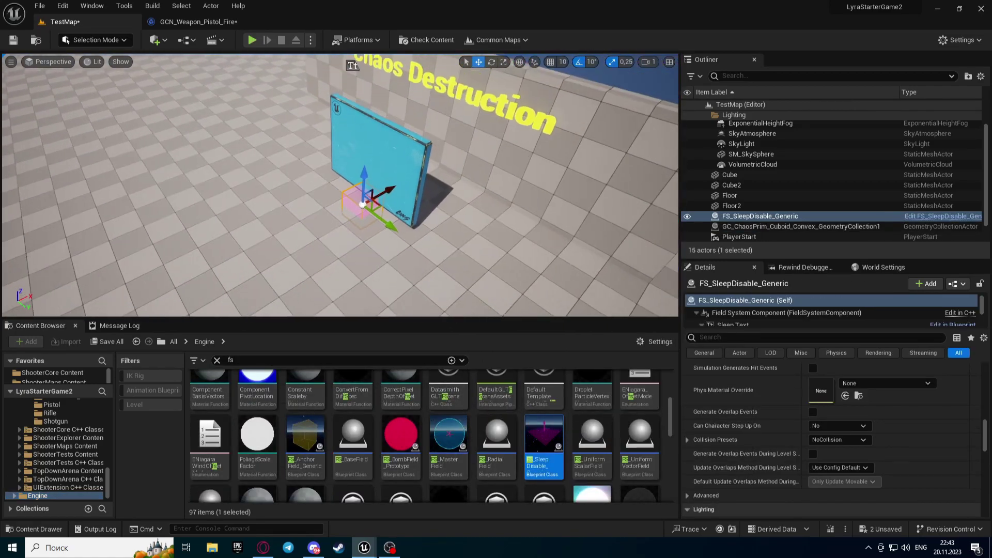
pyautogui.press('r')
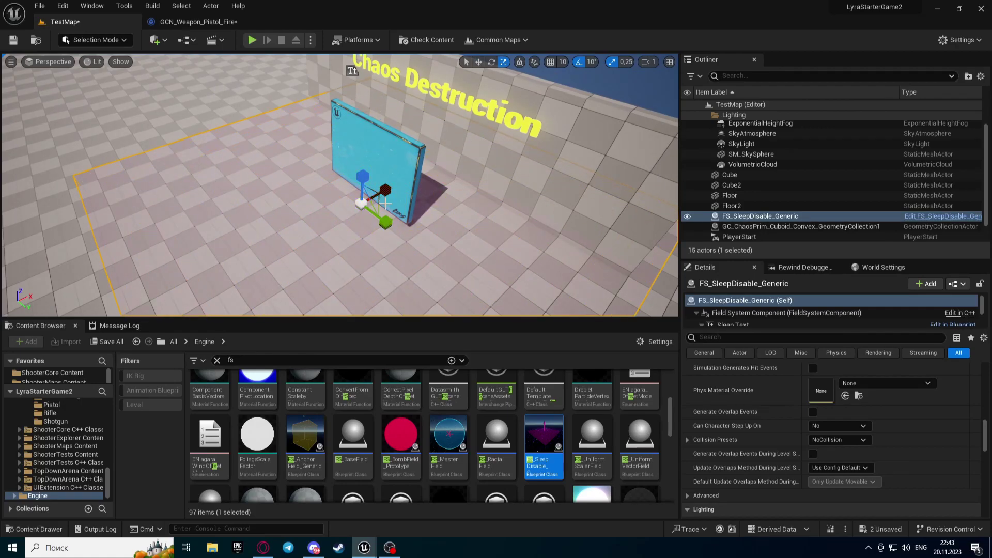
pyautogui.moveTo(385, 204); pyautogui.dragTo(343, 211, button='right')
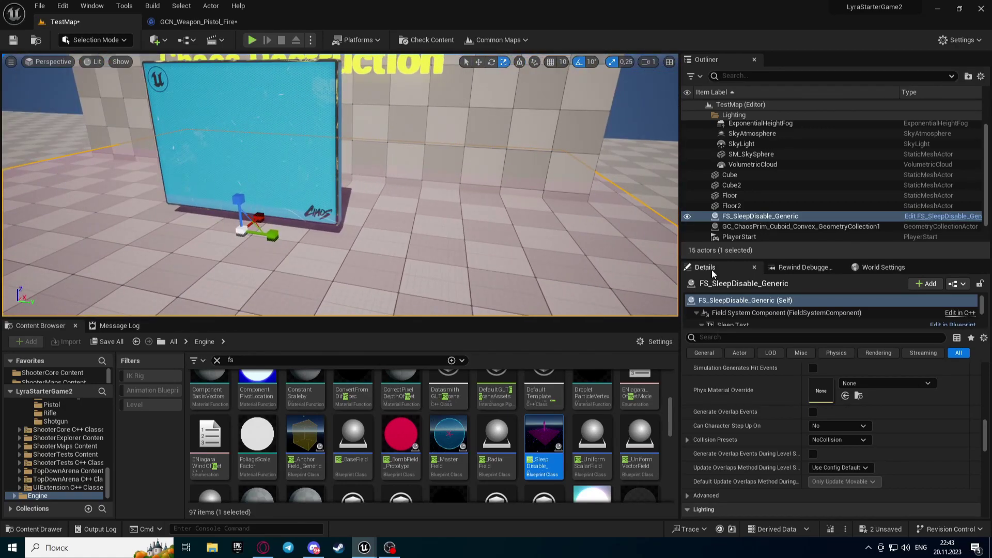
# Step: Set the field's Threshold to 10.0 and Field Behavior to Disable
pyautogui.scroll(5, 770, 401)
pyautogui.scroll(5, 771, 424)
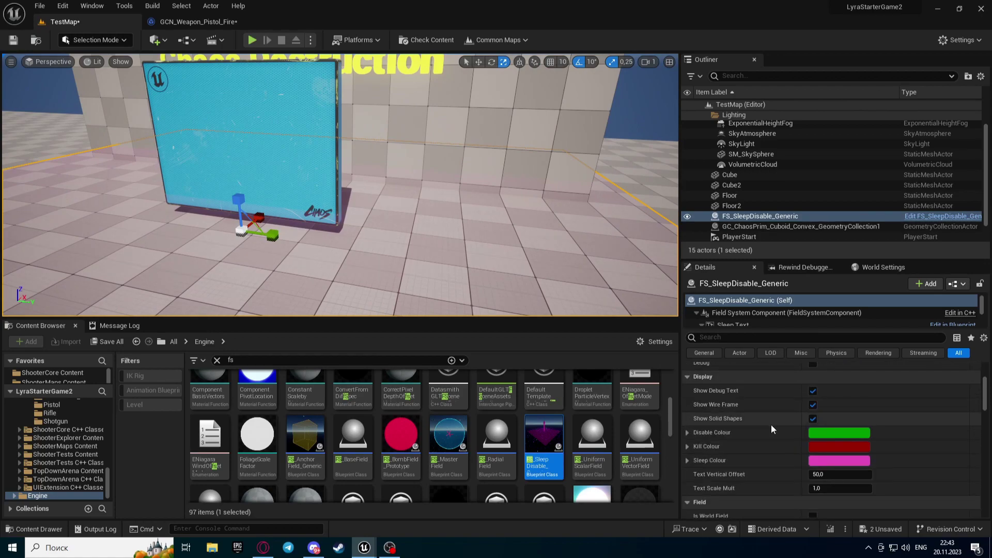
pyautogui.scroll(5, 771, 424)
pyautogui.scroll(-1, 771, 424)
pyautogui.click(827, 420)
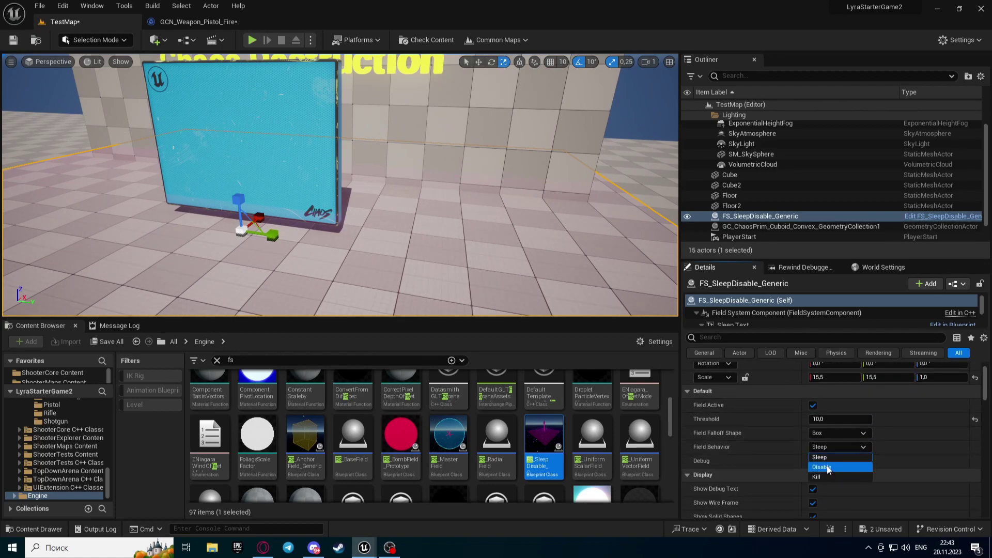
pyautogui.click(822, 468)
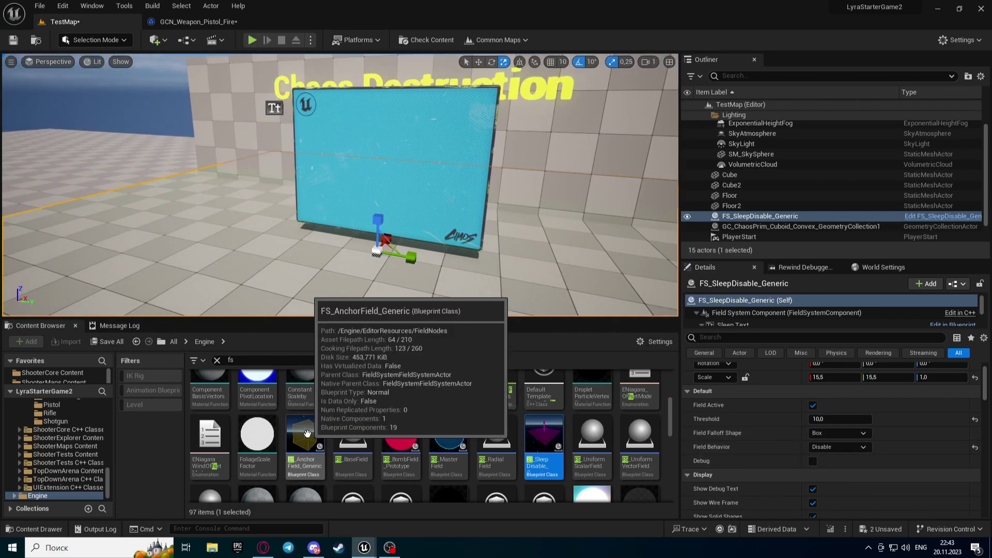
# Step: Place FS_AnchorField_Generic at the wall's right edge and a copy at its left edge
pyautogui.moveTo(305, 434); pyautogui.dragTo(491, 256)
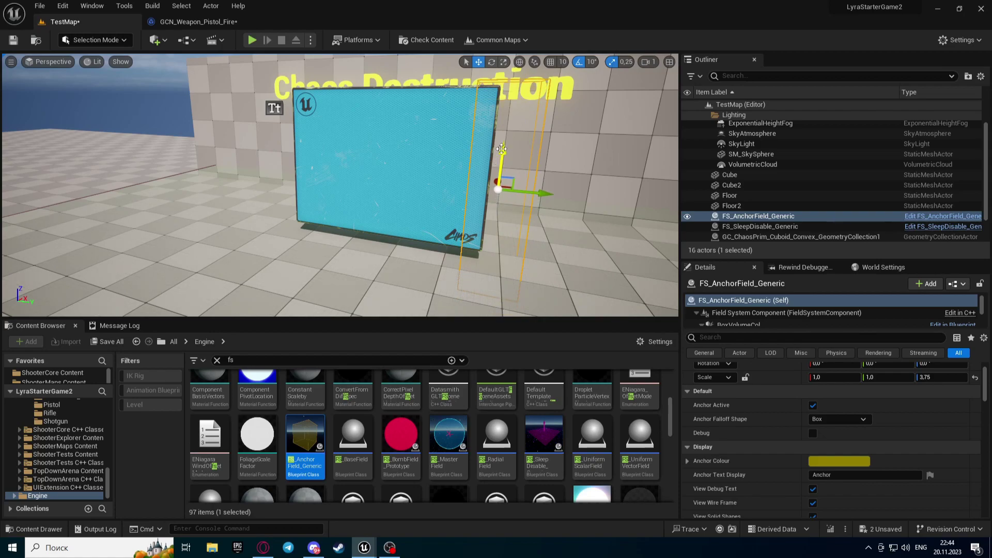
pyautogui.keyDown('alt'); pyautogui.moveTo(540, 193); pyautogui.dragTo(344, 192); pyautogui.keyUp('alt')
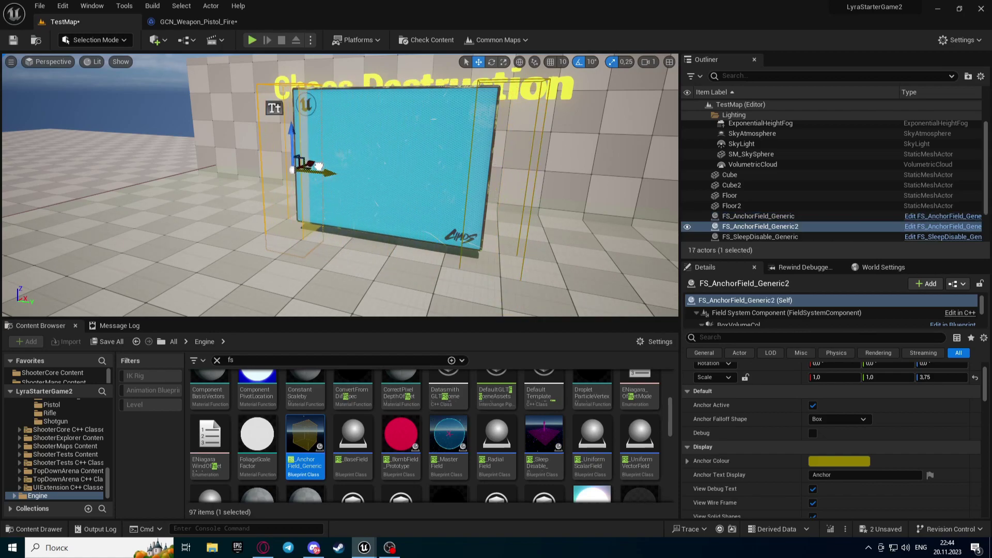
pyautogui.click(349, 189)
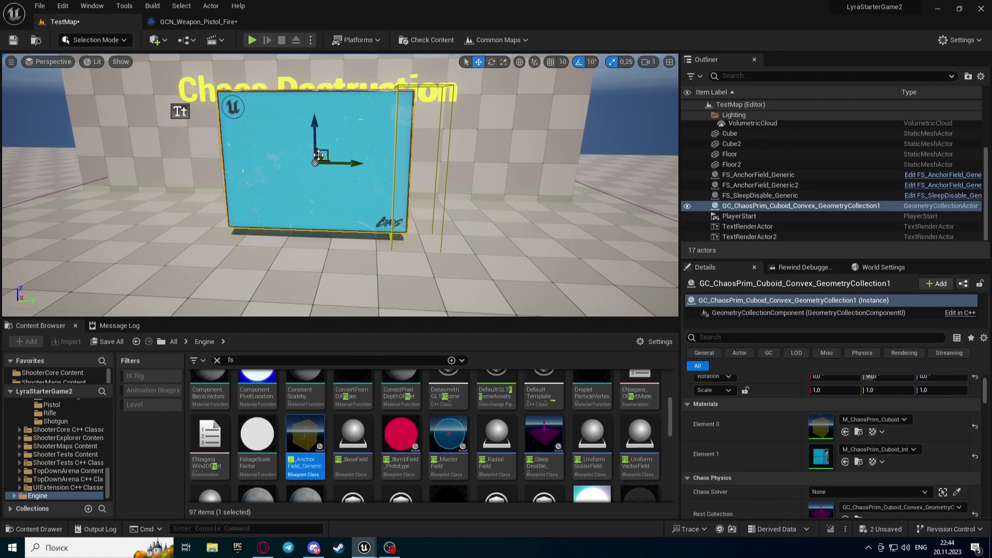
pyautogui.scroll(-3, 858, 434)
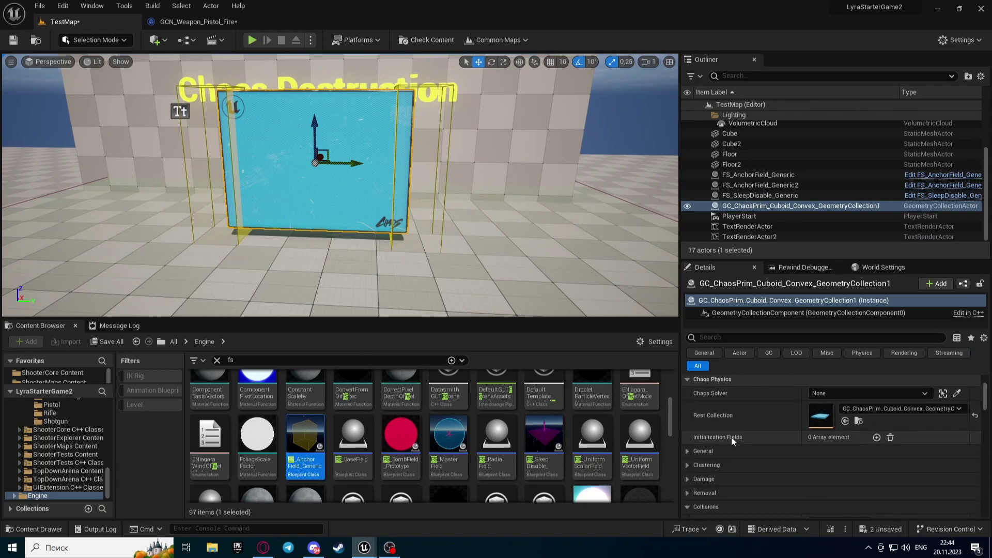
# Step: Give the cuboid two Initialization Fields: FS_AnchorField_Generic and FS_AnchorField_Generic2
pyautogui.click(877, 438)
pyautogui.click(878, 438)
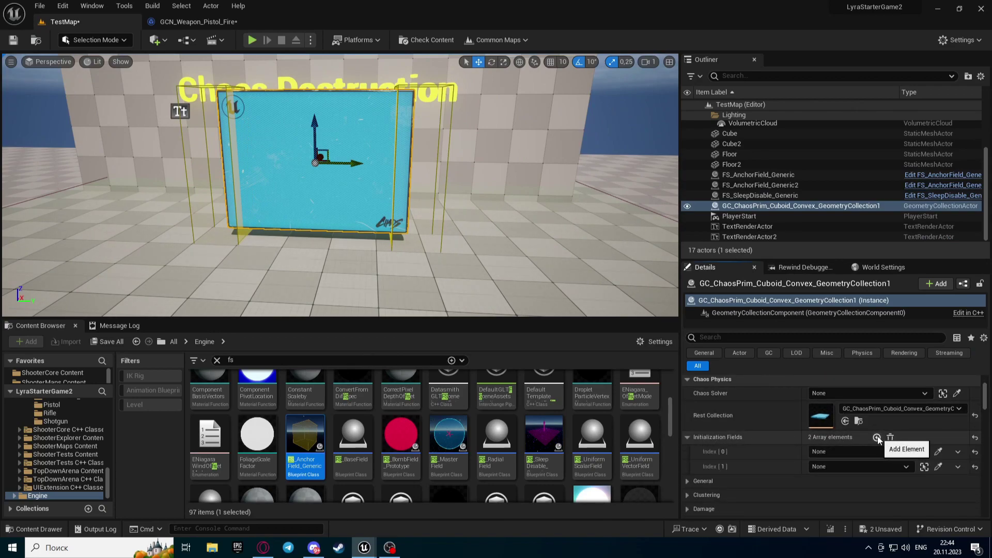
pyautogui.click(938, 454)
pyautogui.click(435, 155)
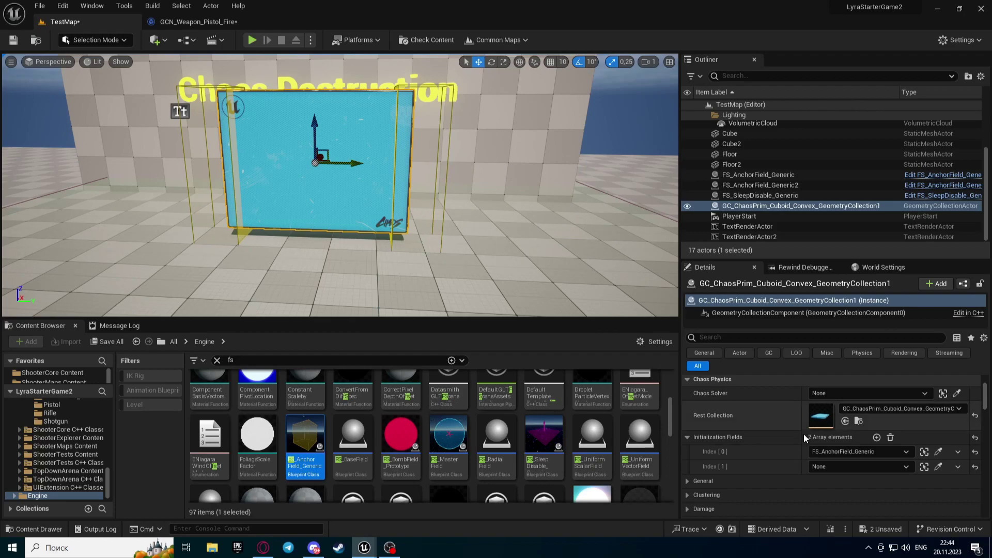
pyautogui.click(938, 468)
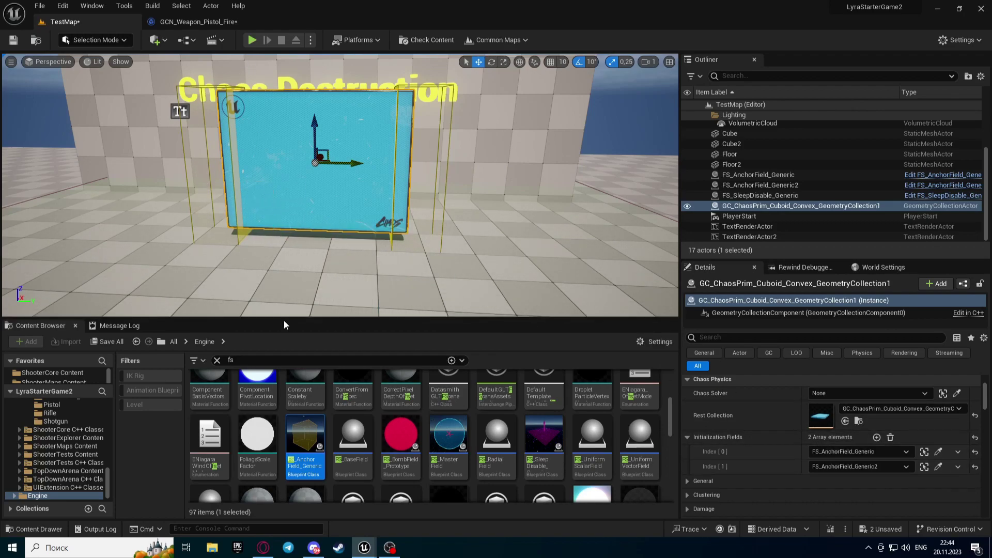
pyautogui.moveTo(284, 321); pyautogui.dragTo(283, 415)
pyautogui.click(251, 40)
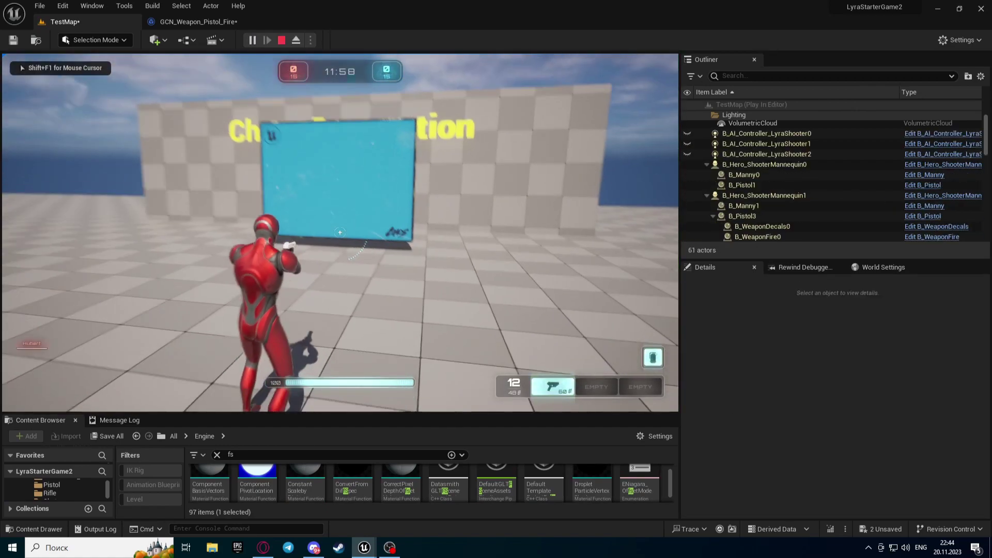
# Step: Walk up to the cyan wall and fire nine pistol shots until only its anchored edges remain
pyautogui.press('w')
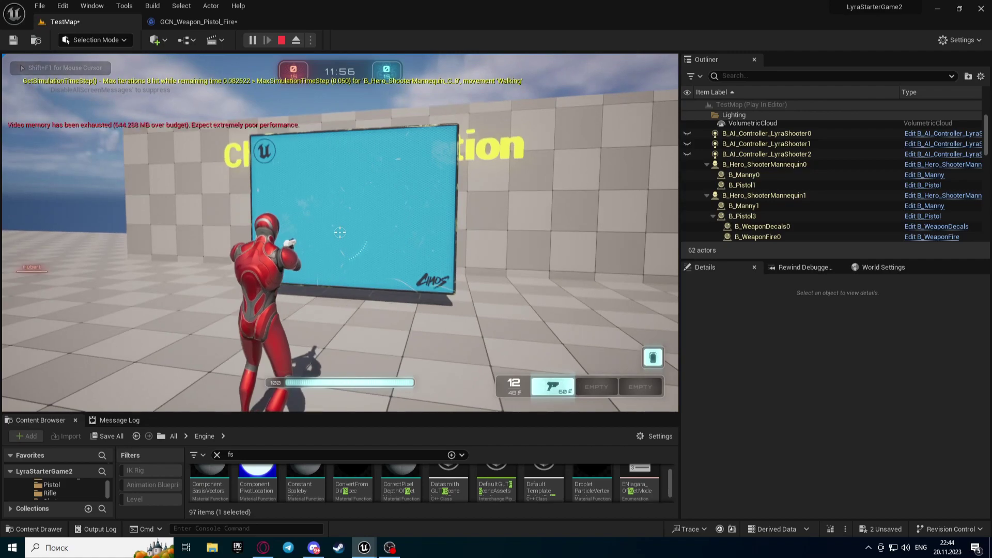
pyautogui.click(340, 232)
pyautogui.click(340, 232)
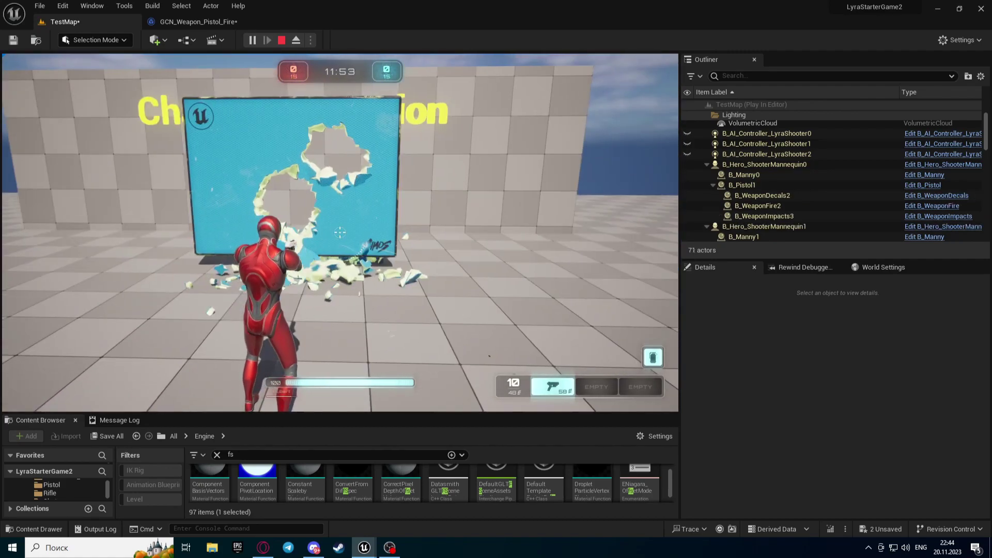
pyautogui.click(339, 232)
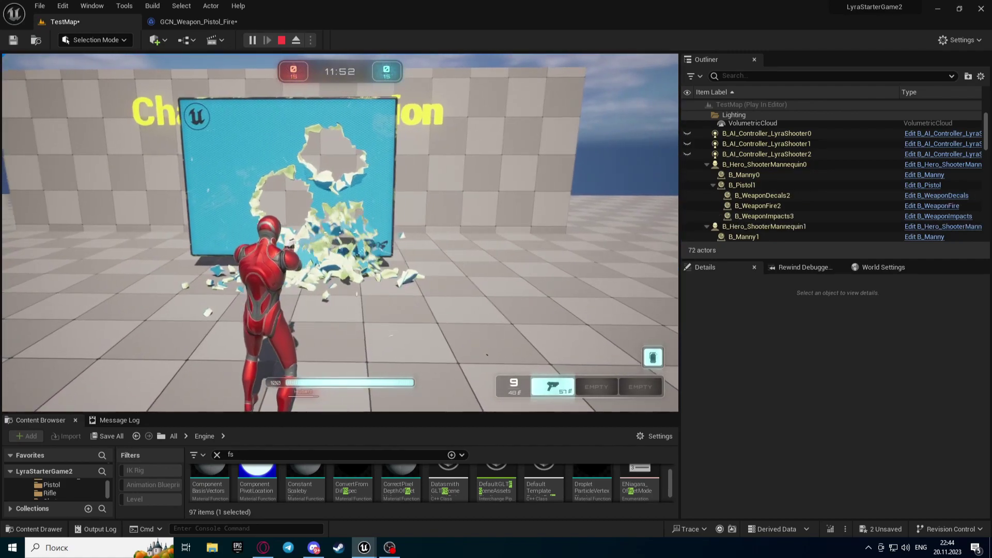
pyautogui.click(340, 232)
pyautogui.click(340, 232)
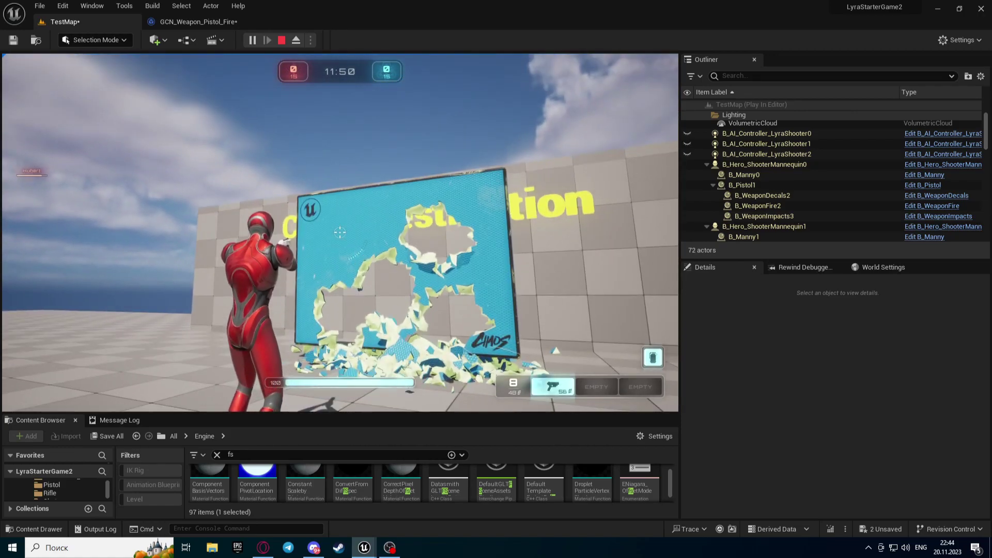
pyautogui.click(339, 232)
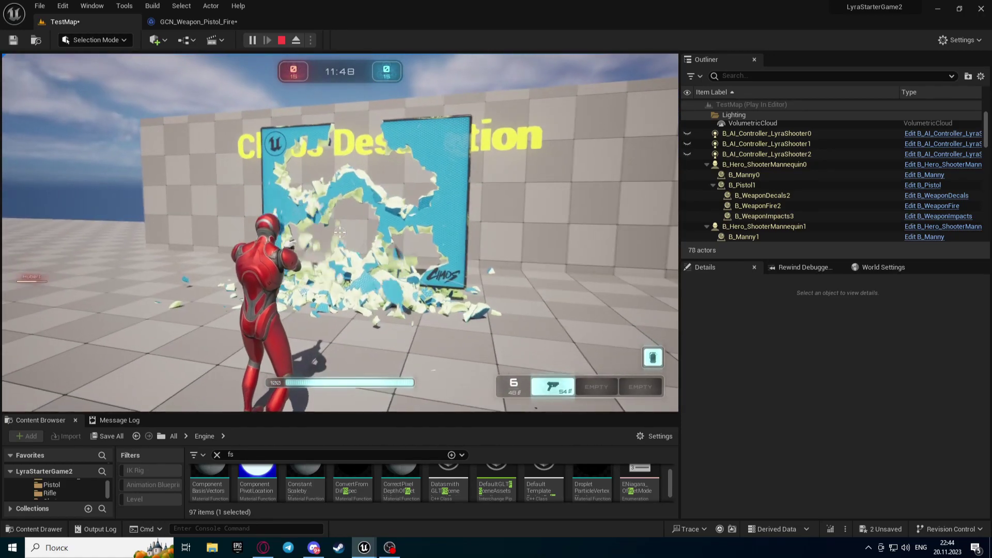
pyautogui.click(339, 233)
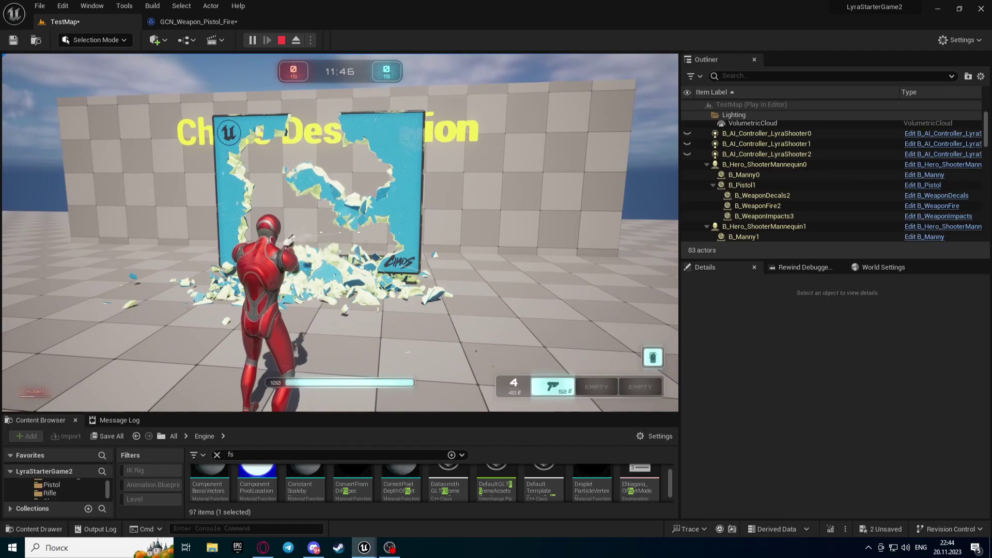
pyautogui.click(339, 232)
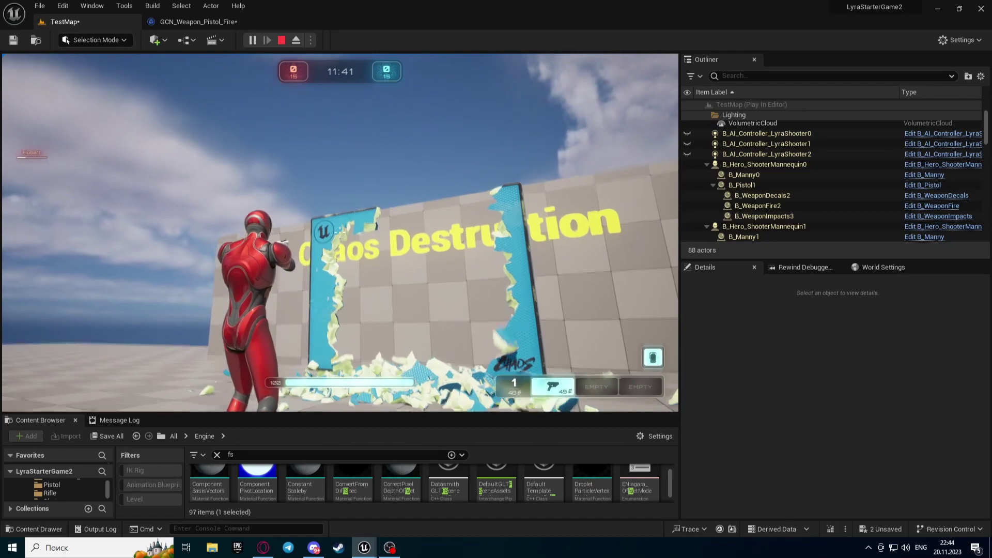
pyautogui.click(339, 232)
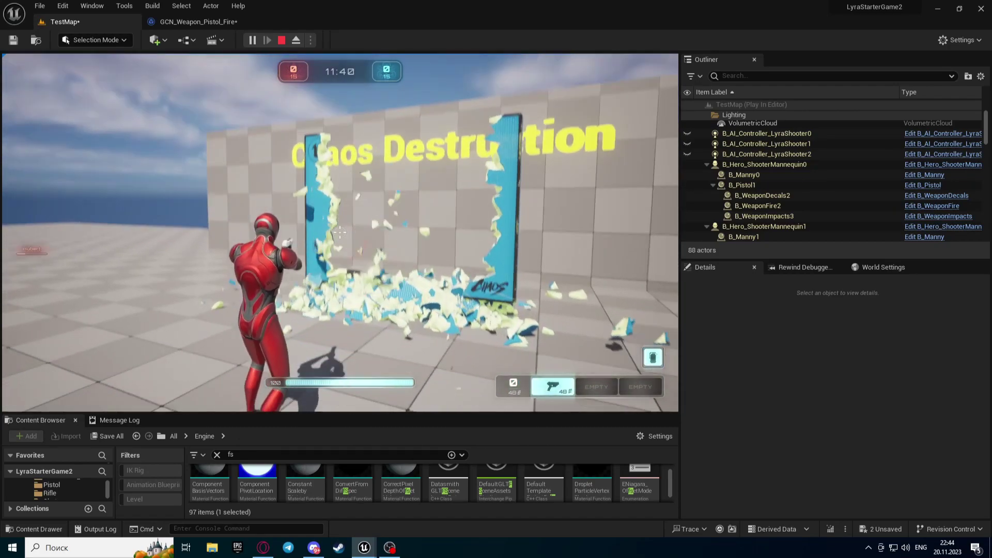